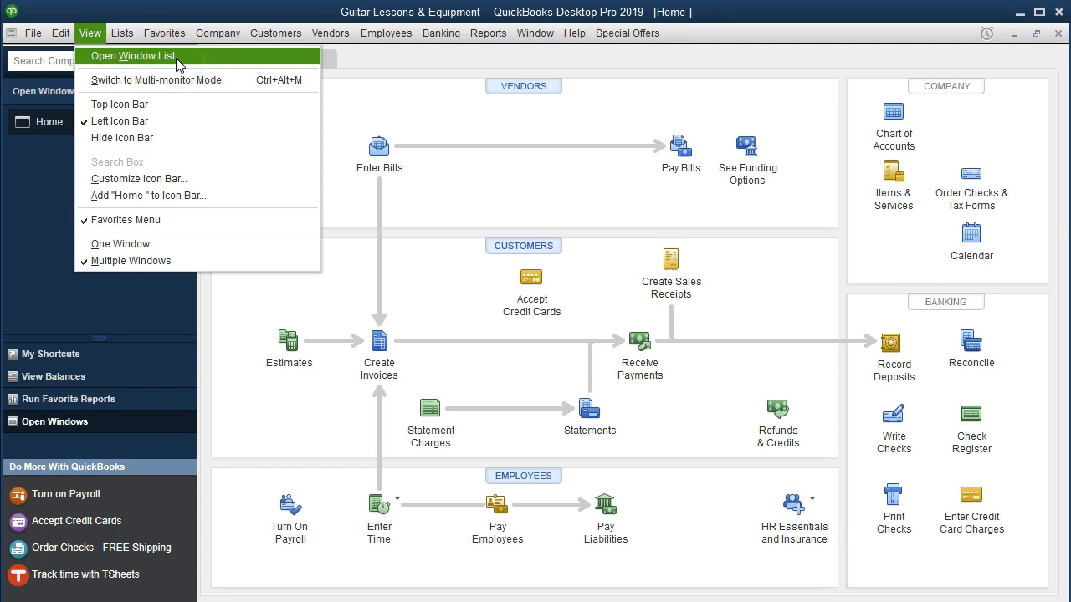
# - Open the Trial Balance report from the accountant and tax reports
pyautogui.click(323, 46)
pyautogui.click(481, 35)
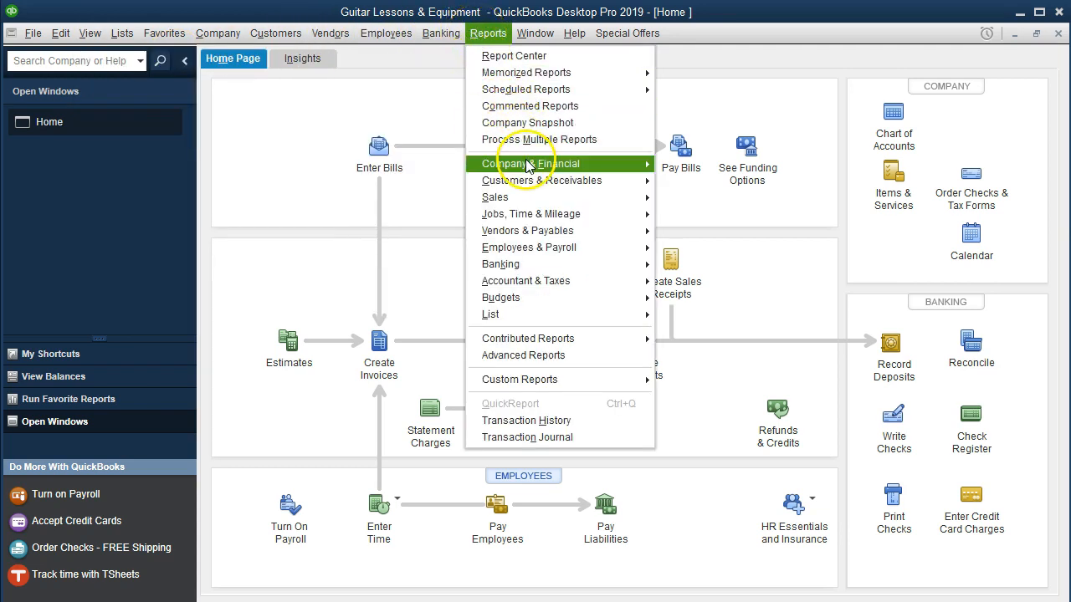
pyautogui.moveTo(527, 165)
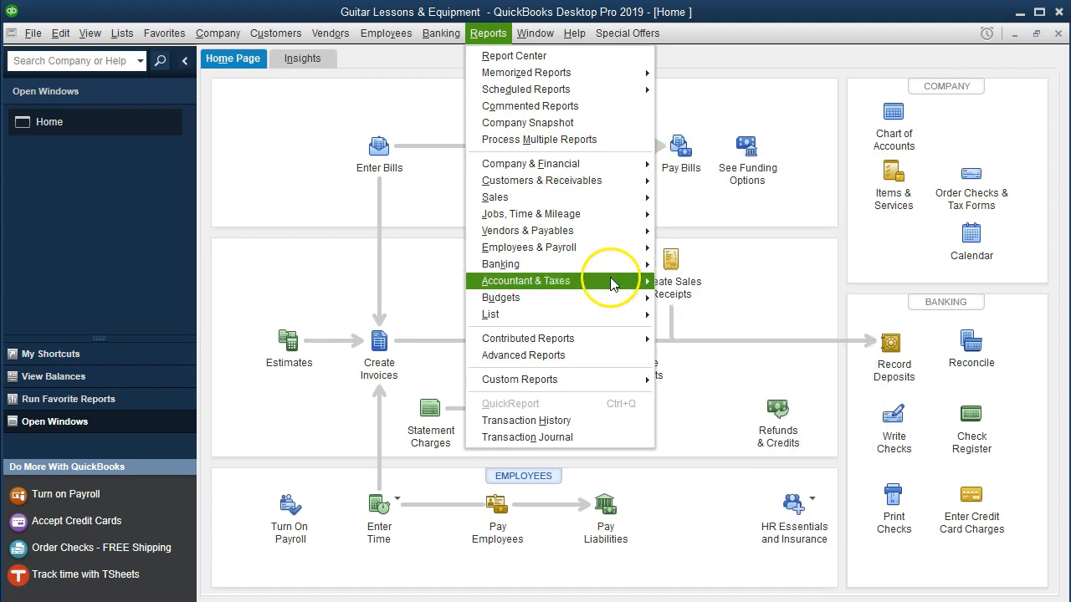
pyautogui.moveTo(610, 284)
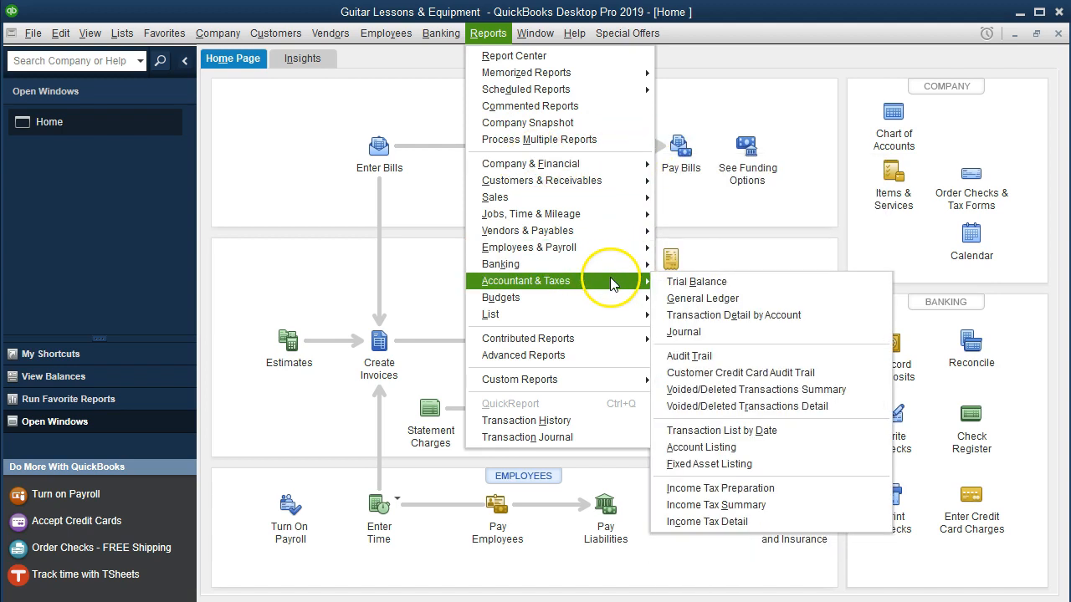
pyautogui.click(740, 289)
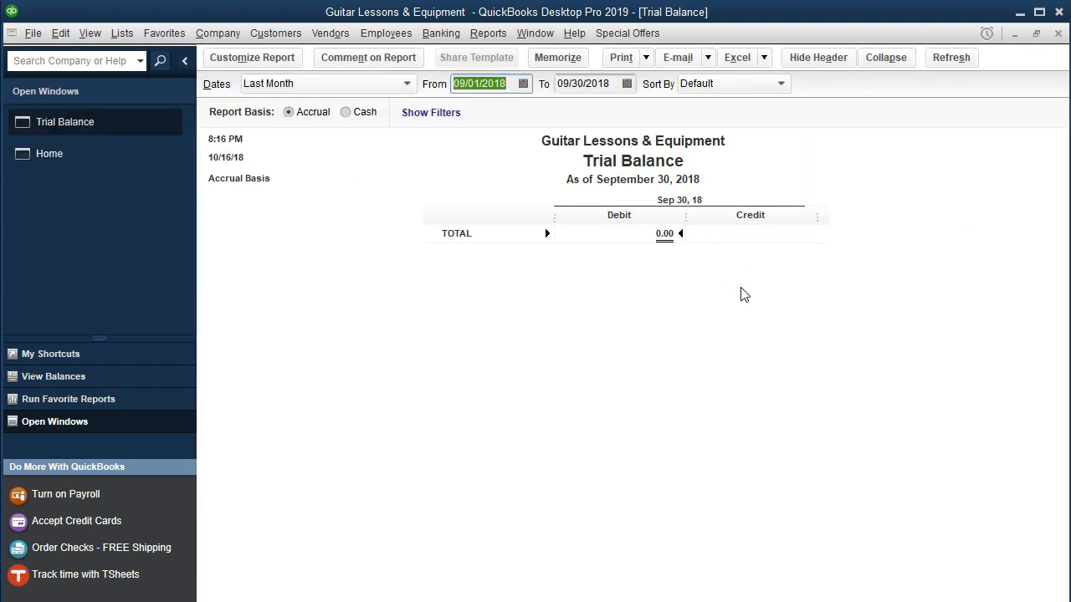
# - Set the Trial Balance date range from 01/01/2019 to 12/31/2019
pyautogui.write('010119')
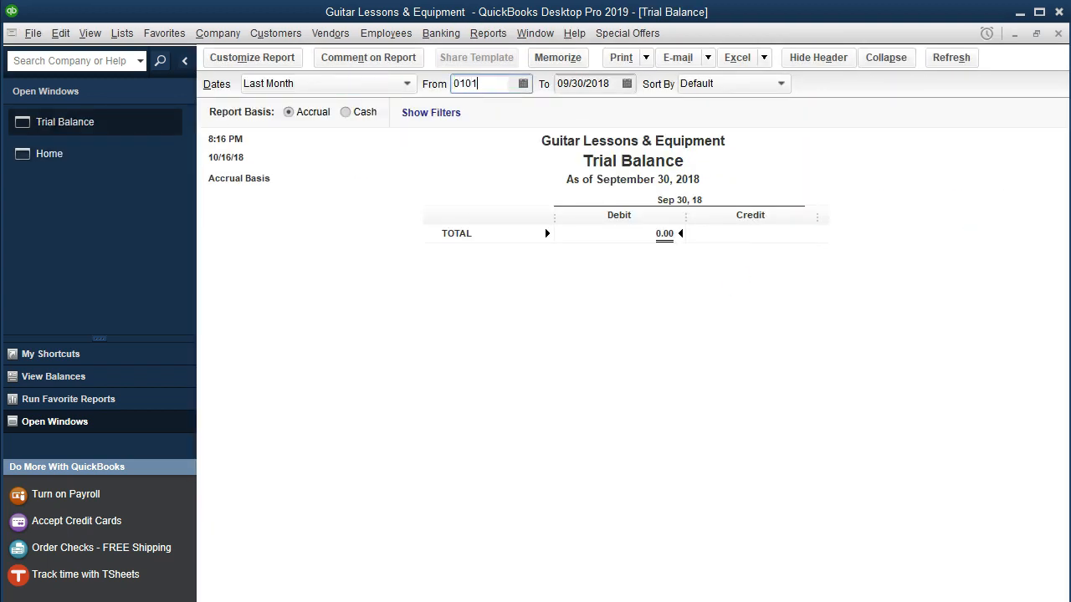
pyautogui.press('Tab')
pyautogui.write('123119')
pyautogui.press('Tab')
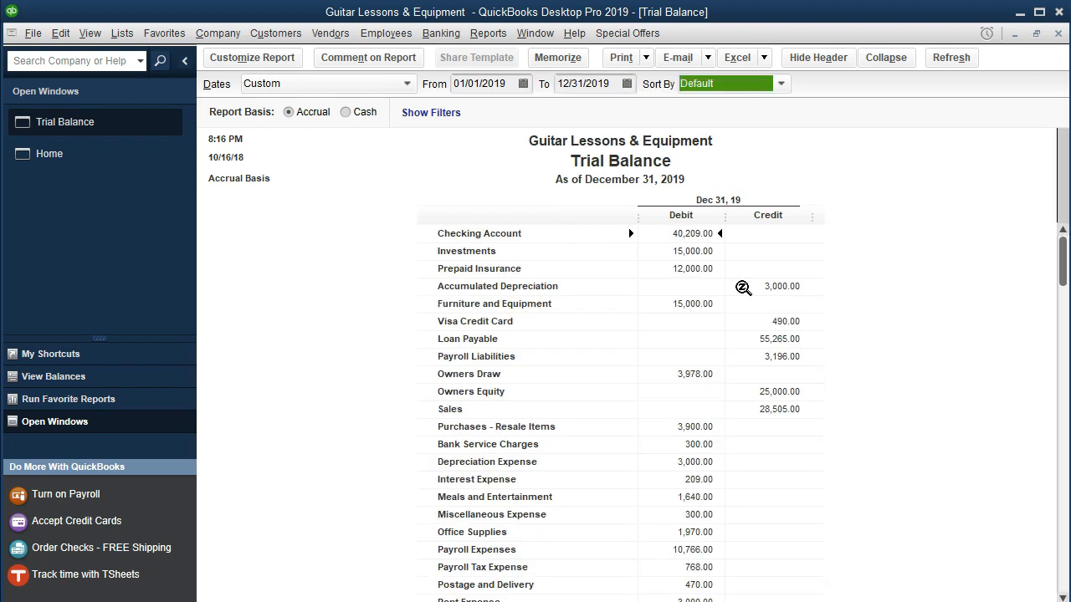
# - Review the Trial Balance accounts and open the transaction detail behind the Prepaid Insurance balance
pyautogui.click(696, 270)
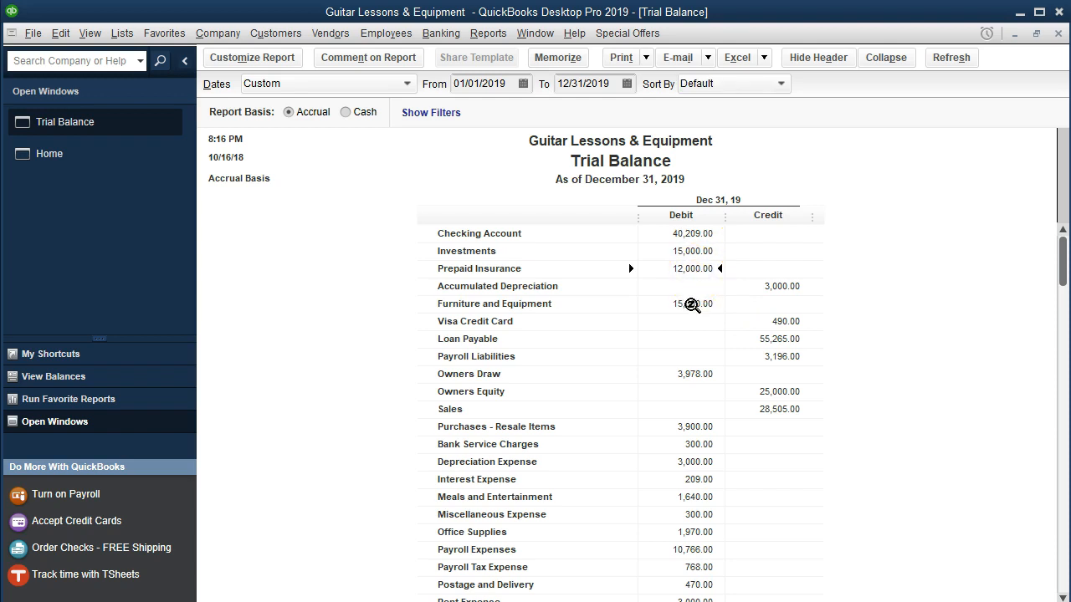
pyautogui.scroll(-2, 690, 304)
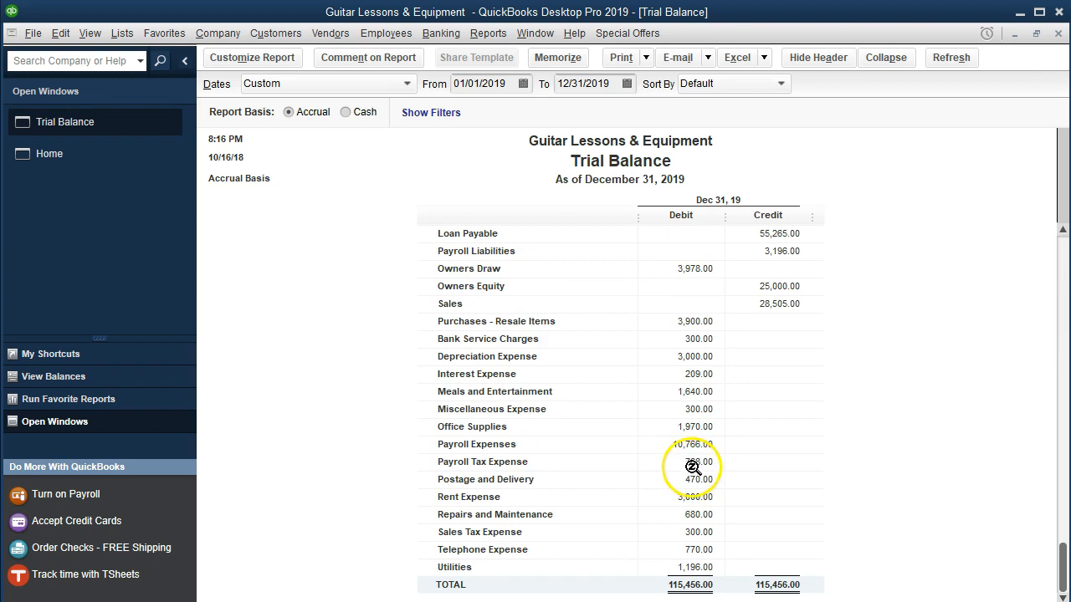
pyautogui.scroll(2, 689, 466)
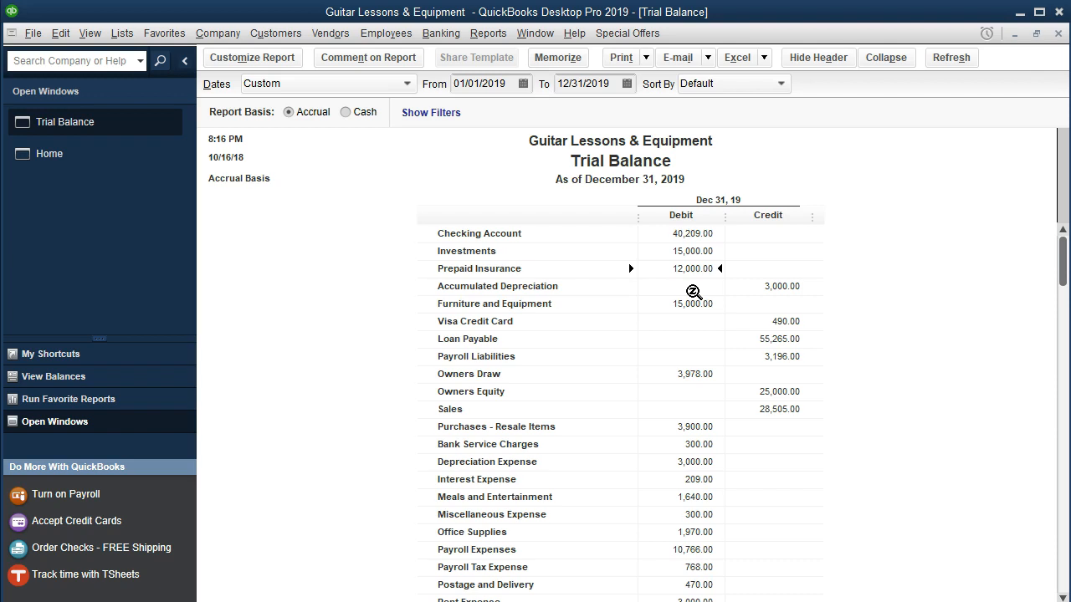
pyautogui.doubleClick(662, 270)
pyautogui.doubleClick(655, 272)
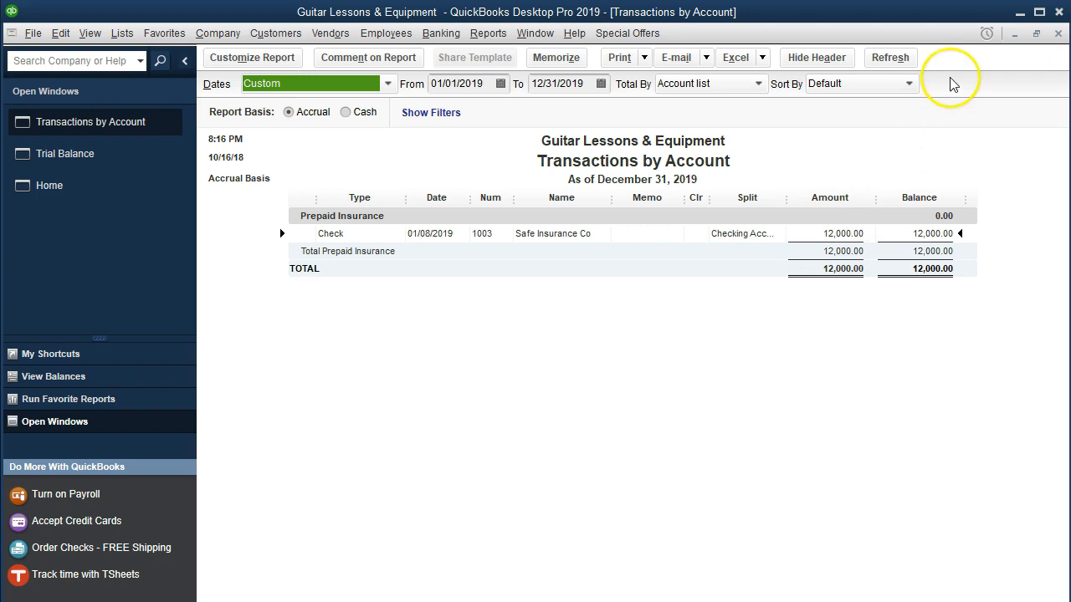
# - Switch to the Adjusting Entry Worksheet Q3 workbook in Excel and bring the Insurance Coverage slide from PowerPoint over it
pyautogui.click(1020, 13)
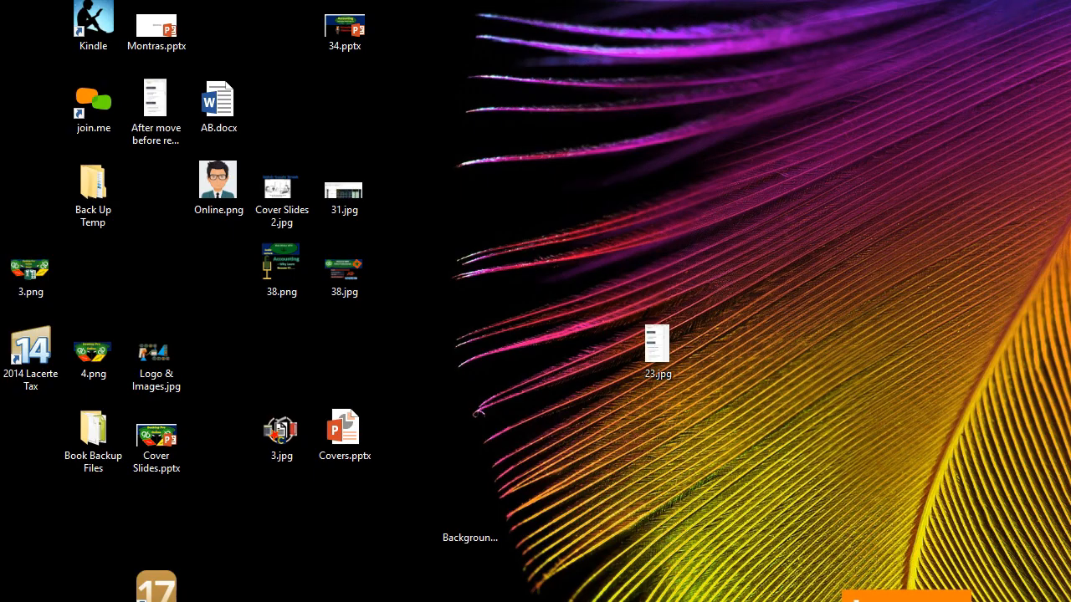
pyautogui.hotkey('alt', 'Tab')
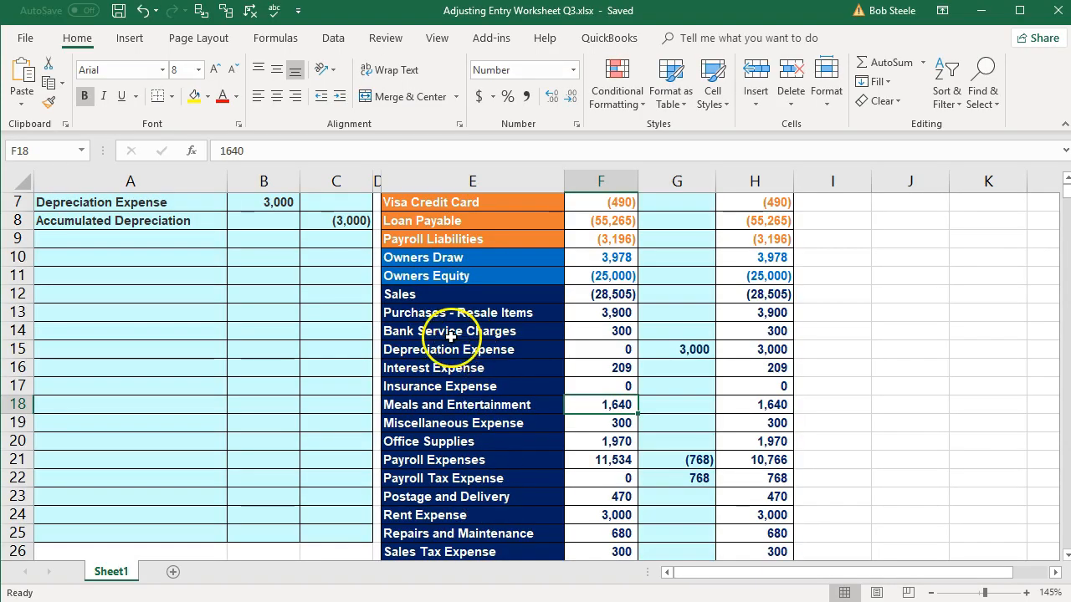
pyautogui.click(452, 344)
pyautogui.scroll(2, 293, 407)
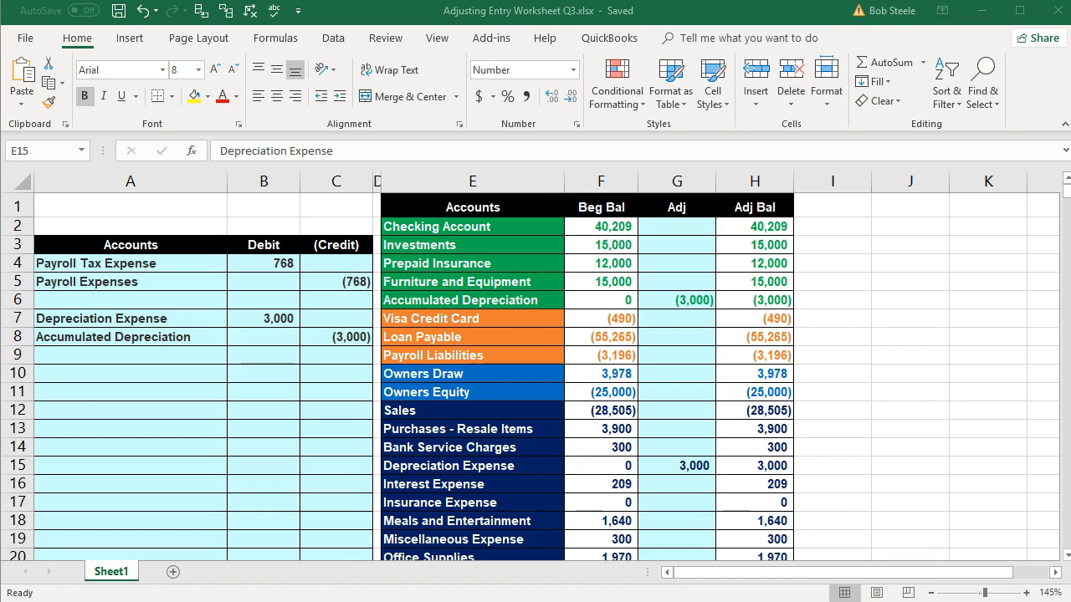
pyautogui.moveTo(1070, 2); pyautogui.dragTo(533, 2)
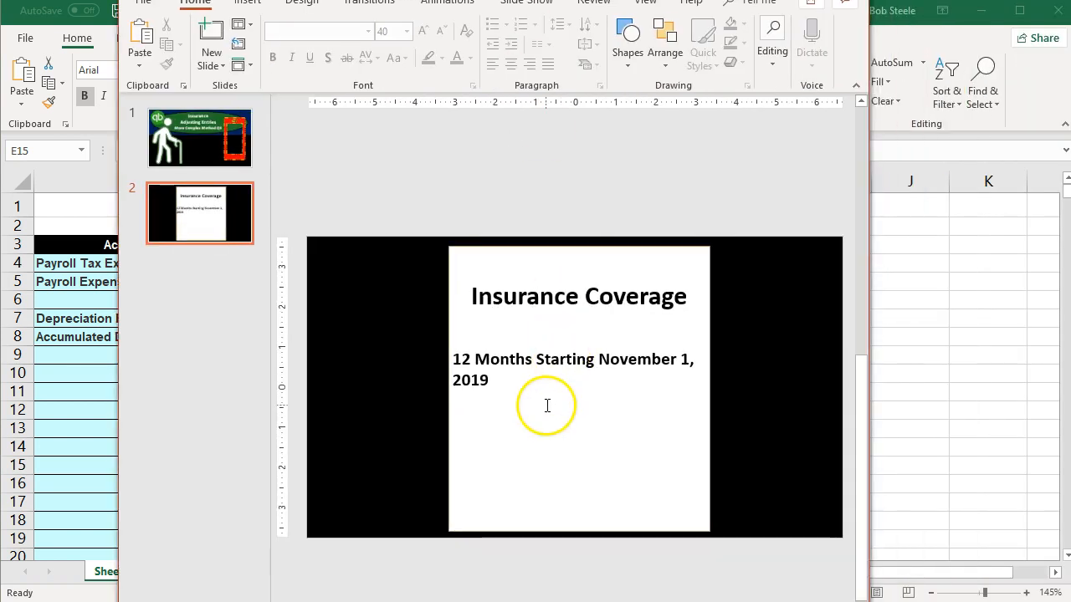
# - Open Calculator beside the slide and compute two months of insurance as 12,000 / 12 * 2
pyautogui.press('XF86Calculator')
pyautogui.moveTo(300, 223); pyautogui.dragTo(853, 184)
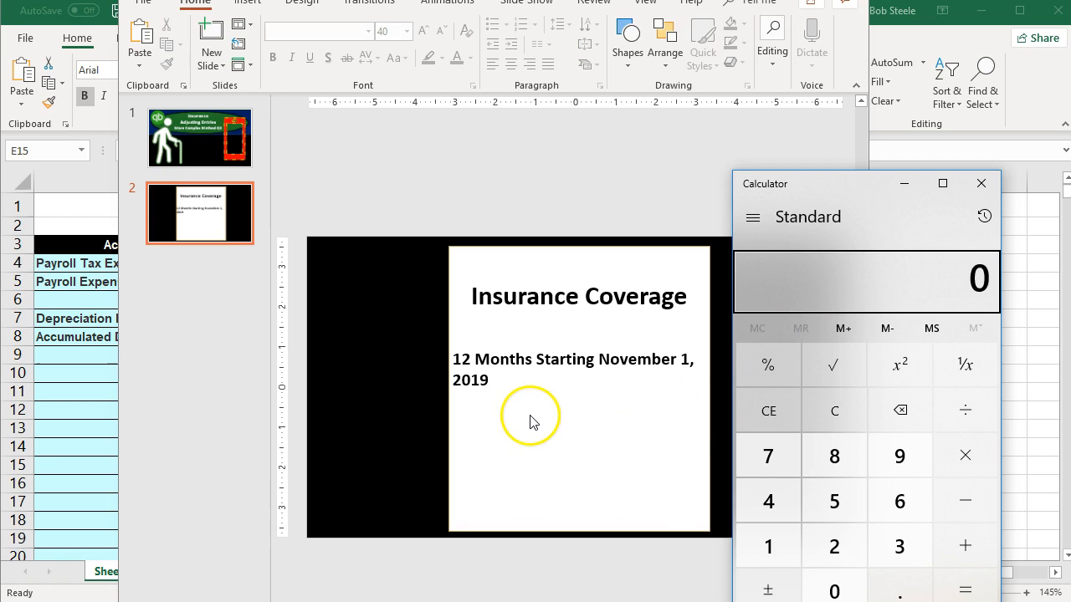
pyautogui.write('120000')
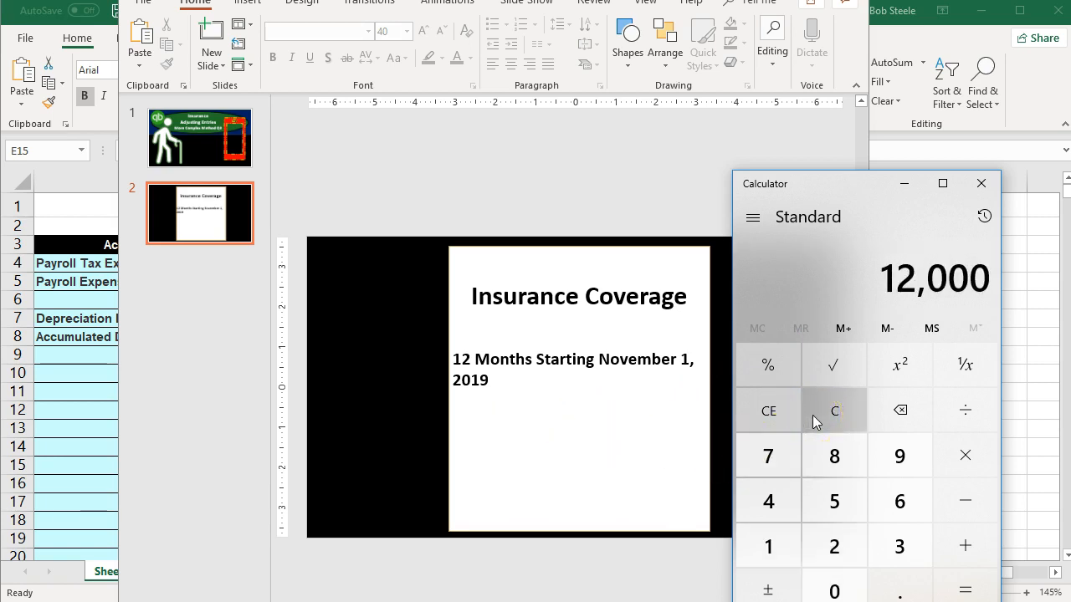
pyautogui.write('/12')
pyautogui.press('Return')
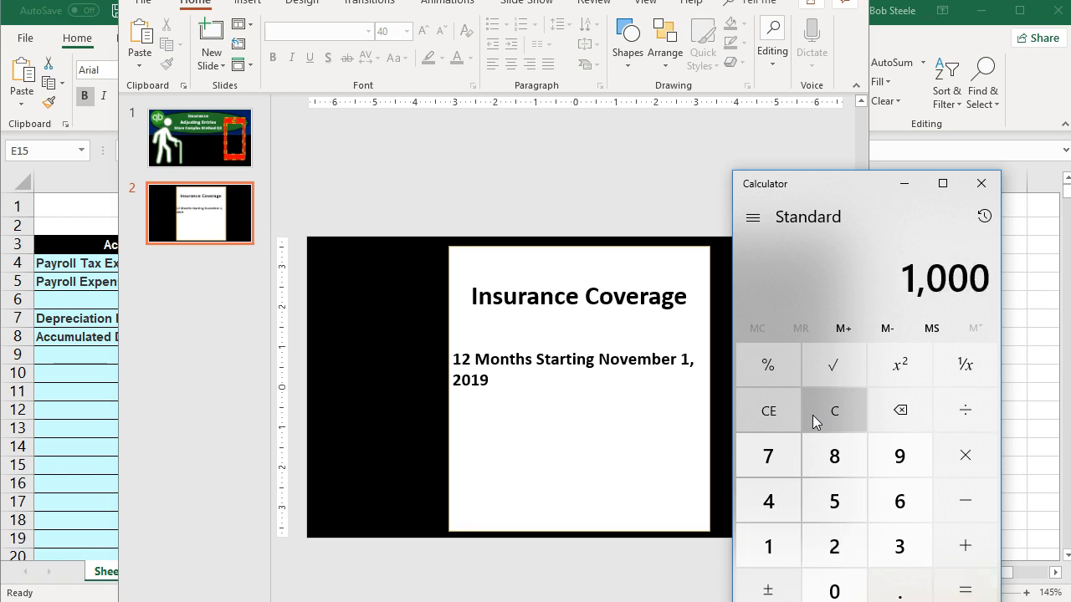
pyautogui.write('*2')
pyautogui.press('Return')
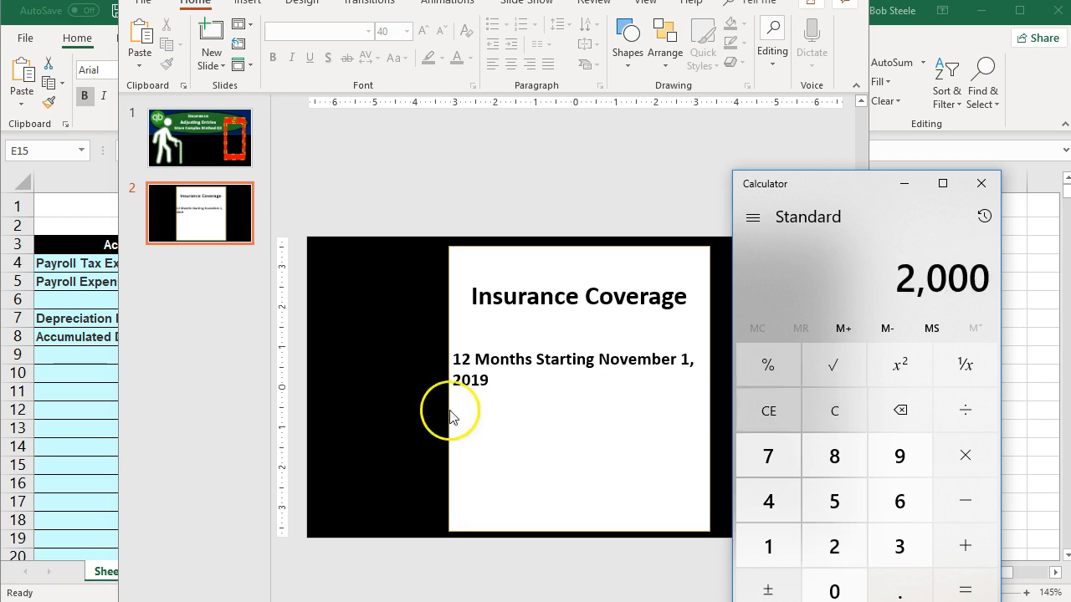
# - Return to the Excel worksheet and copy the Insurance Expense account name from E17 into A10 without its source formatting
pyautogui.click(93, 428)
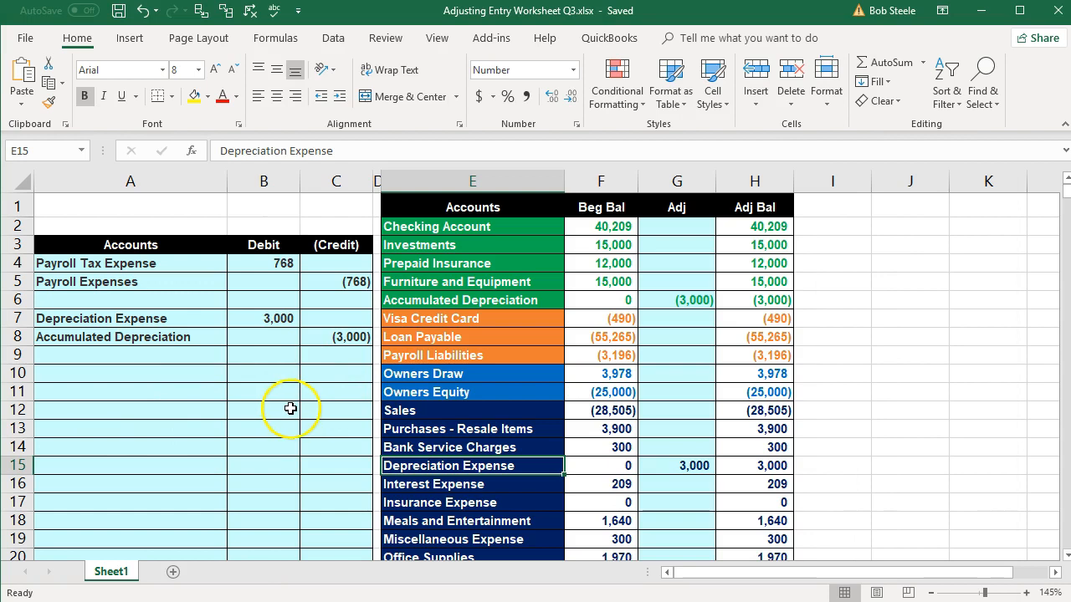
pyautogui.click(603, 281)
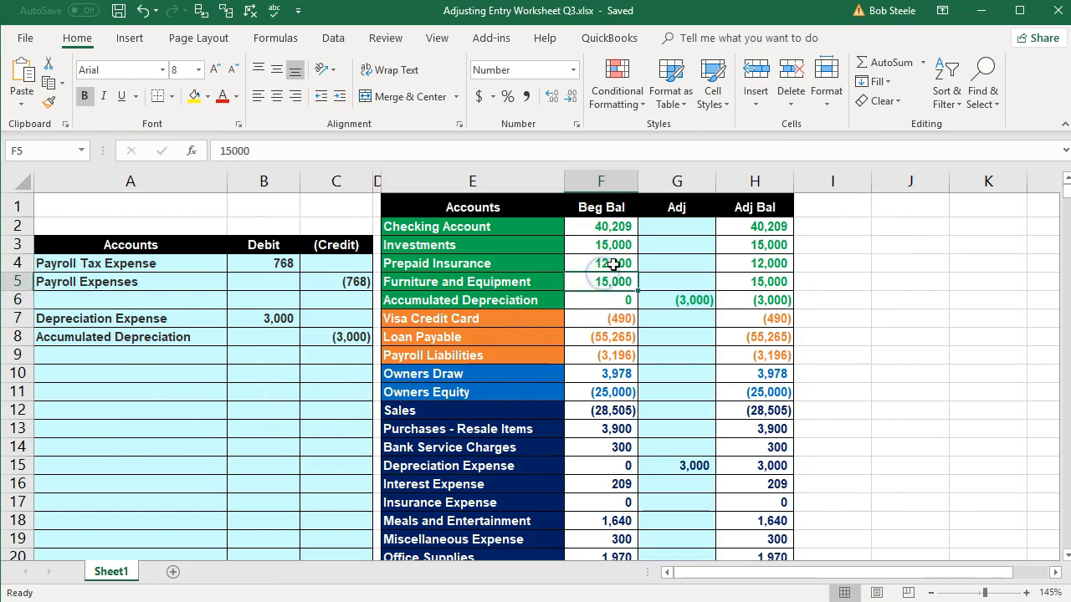
pyautogui.click(602, 262)
pyautogui.scroll(-1, 500, 468)
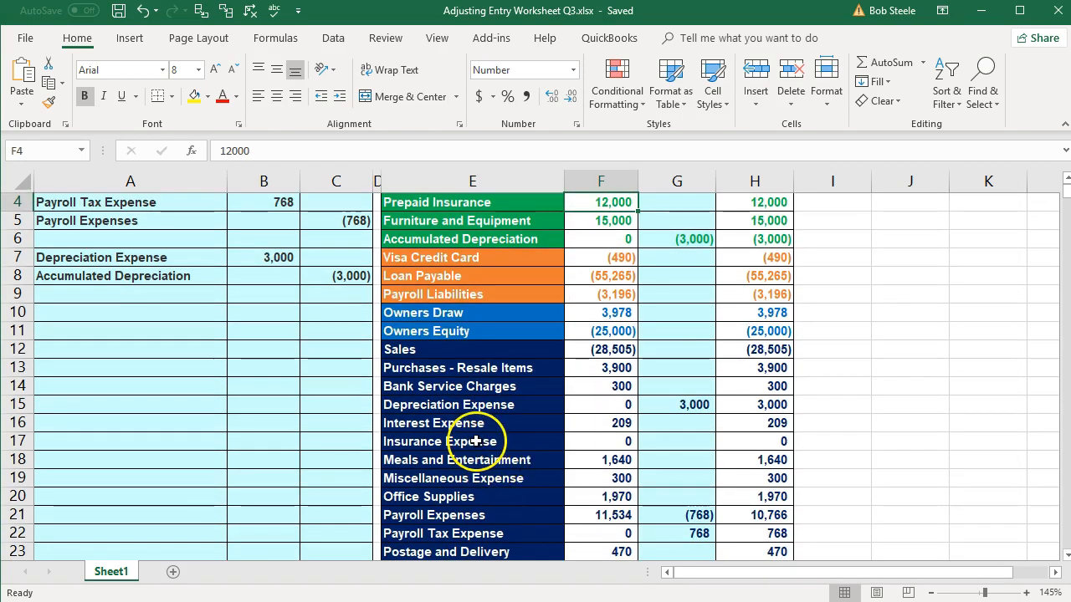
pyautogui.click(484, 441)
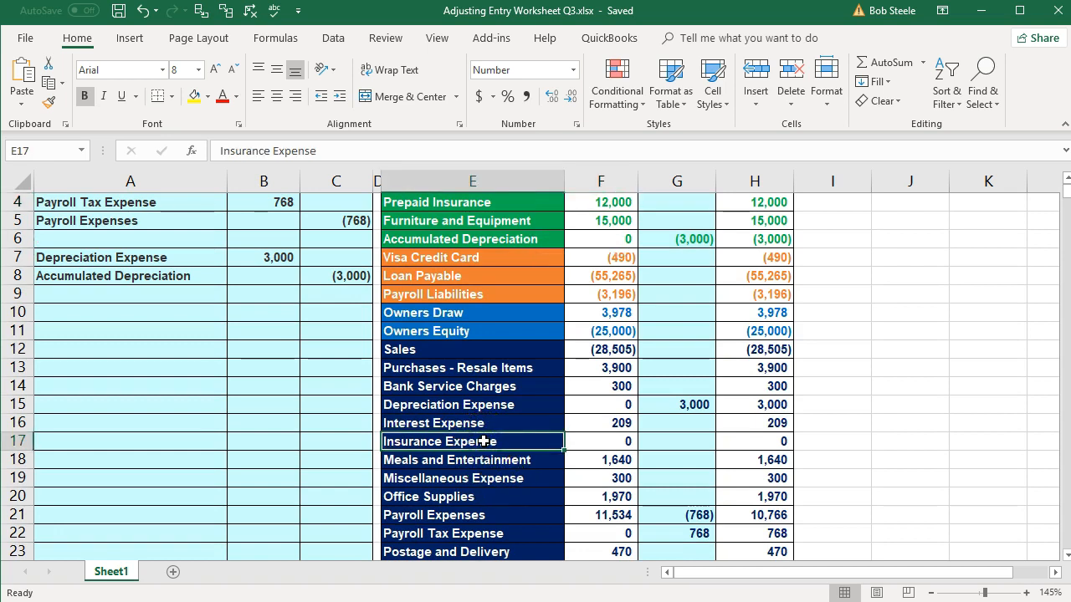
pyautogui.rightClick(484, 440)
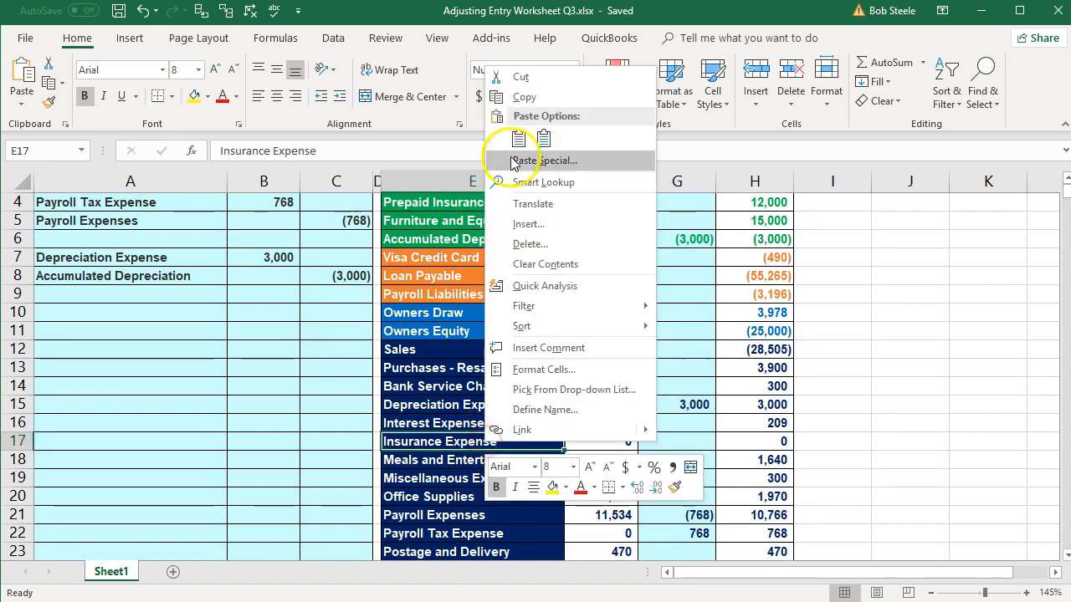
pyautogui.click(520, 96)
pyautogui.click(191, 316)
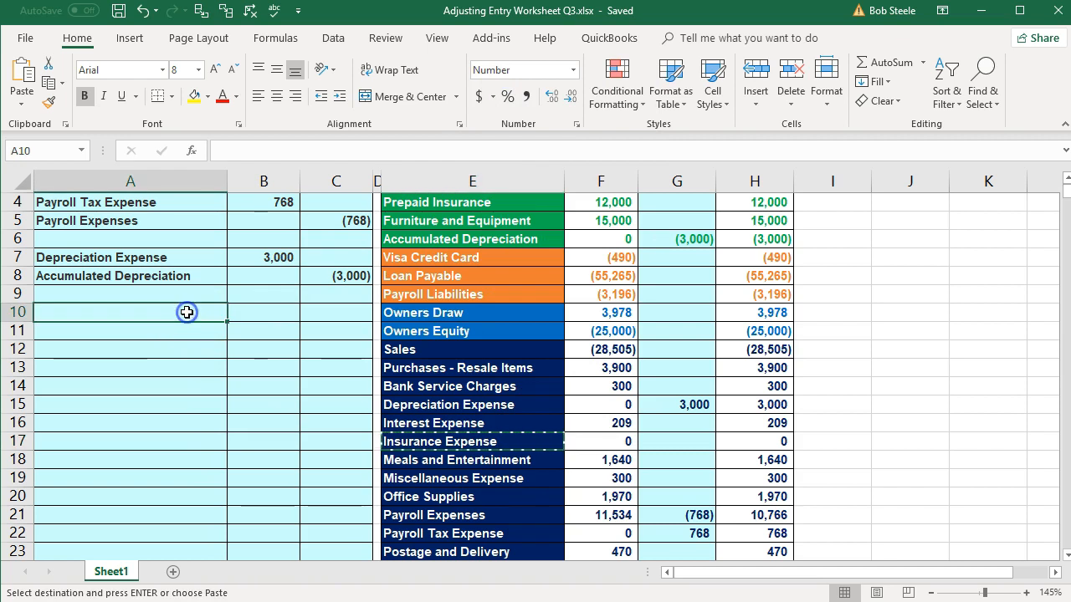
pyautogui.rightClick(191, 317)
pyautogui.click(249, 384)
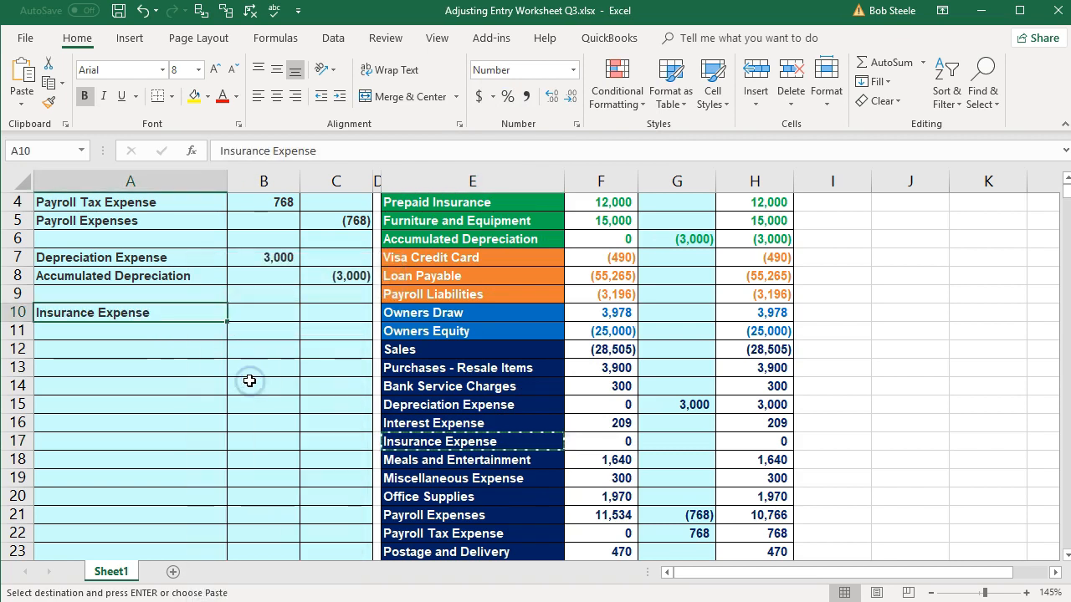
# - Enter a debit of 2000 for Insurance Expense in B10
pyautogui.click(270, 313)
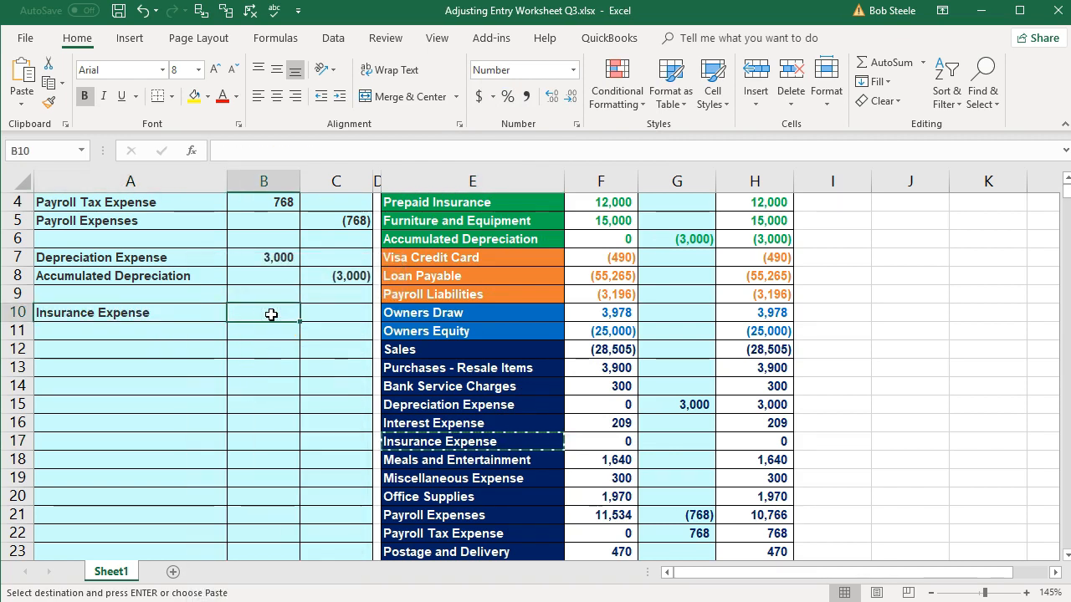
pyautogui.write('2000')
pyautogui.press('Return')
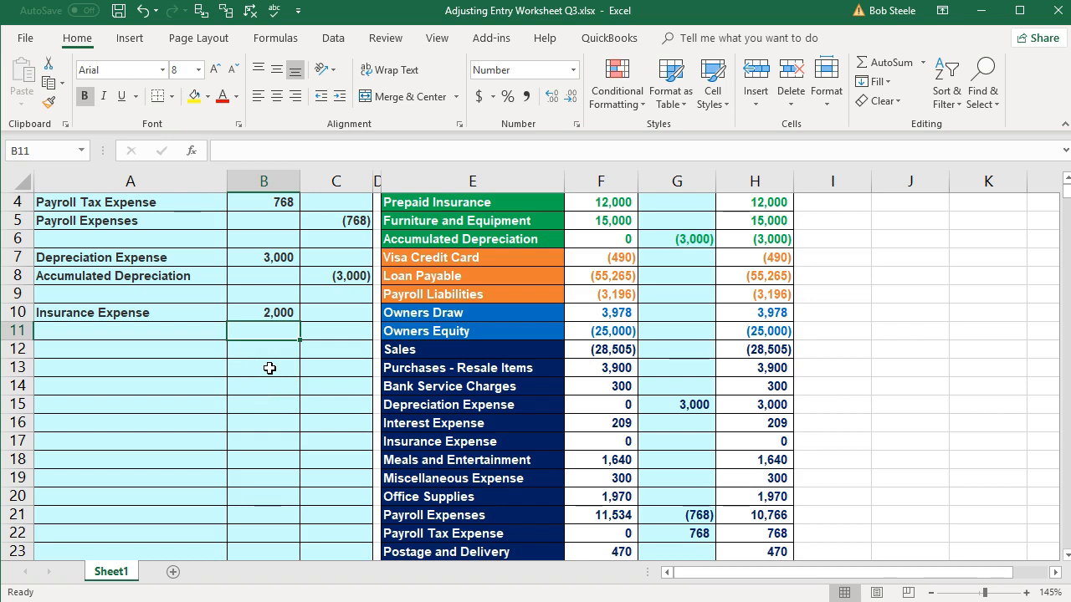
# - Copy the Prepaid Insurance account name from E4 and paste it as values into A11
pyautogui.scroll(1, 418, 386)
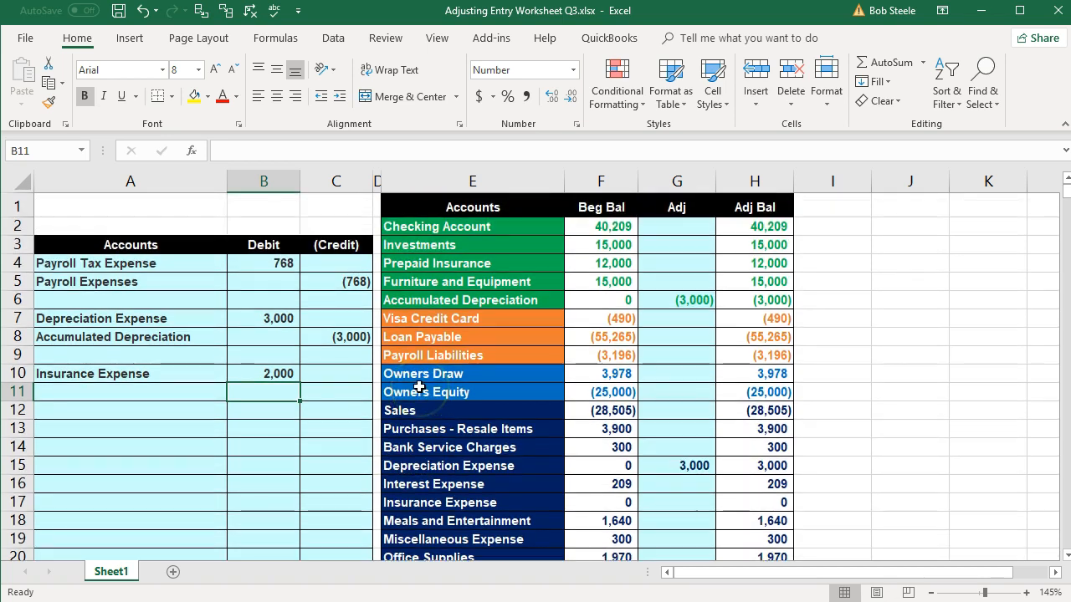
pyautogui.click(490, 263)
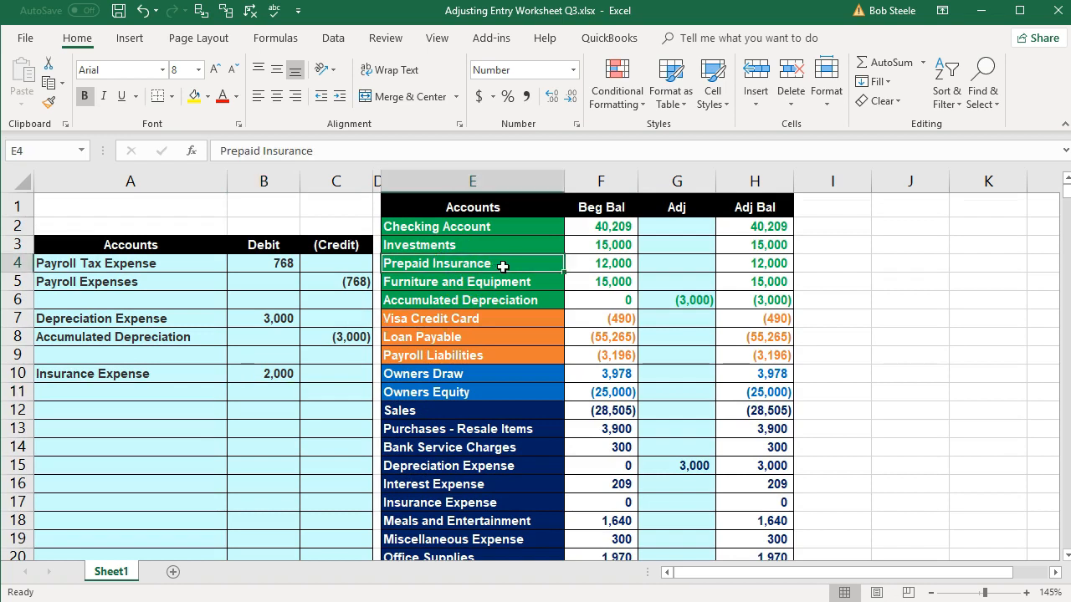
pyautogui.rightClick(506, 264)
pyautogui.click(532, 297)
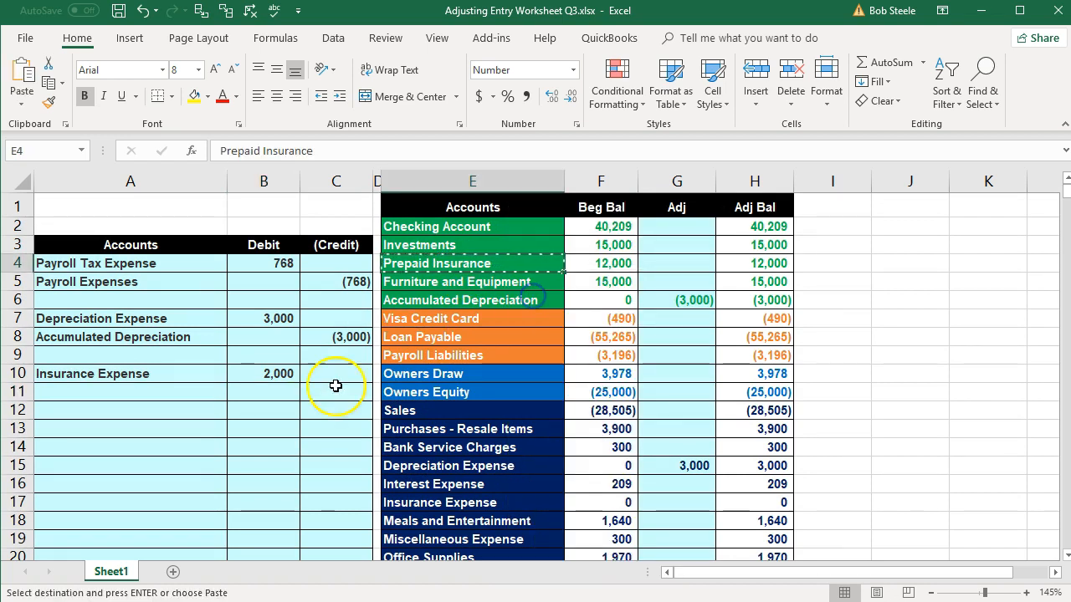
pyautogui.click(159, 399)
pyautogui.rightClick(160, 400)
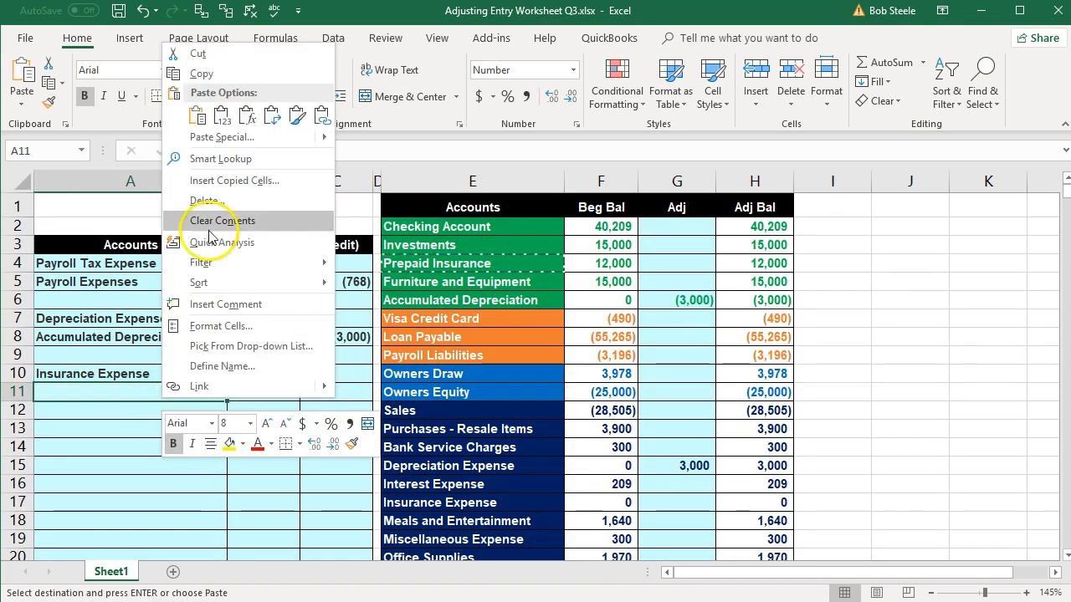
pyautogui.click(222, 116)
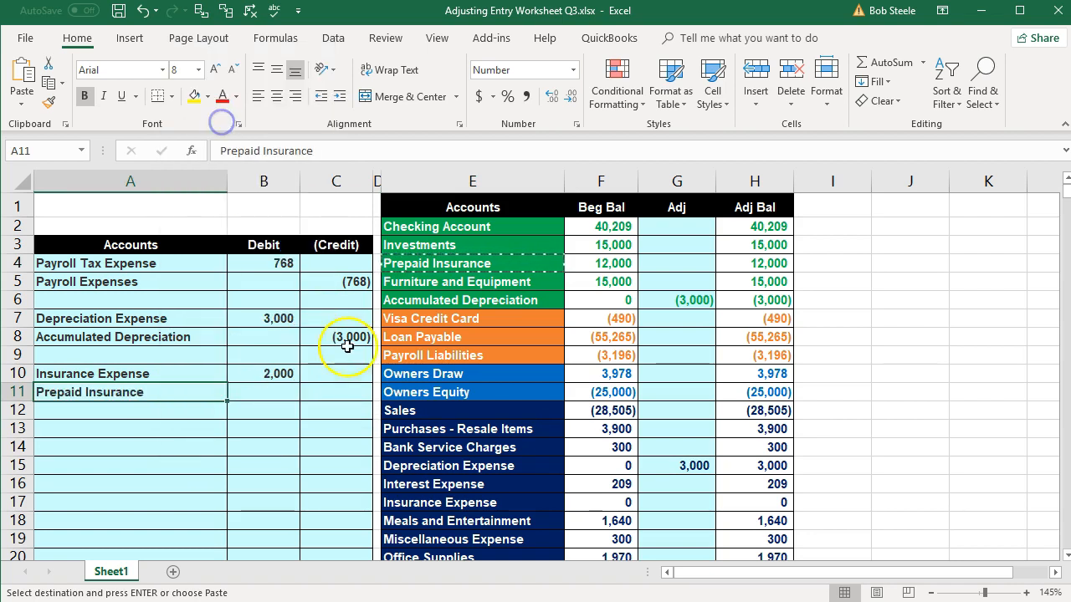
# - Enter the Prepaid Insurance credit in C11 as the negative of the debit in B10
pyautogui.click(359, 392)
pyautogui.write('-')
pyautogui.press('Up')
pyautogui.press('Left')
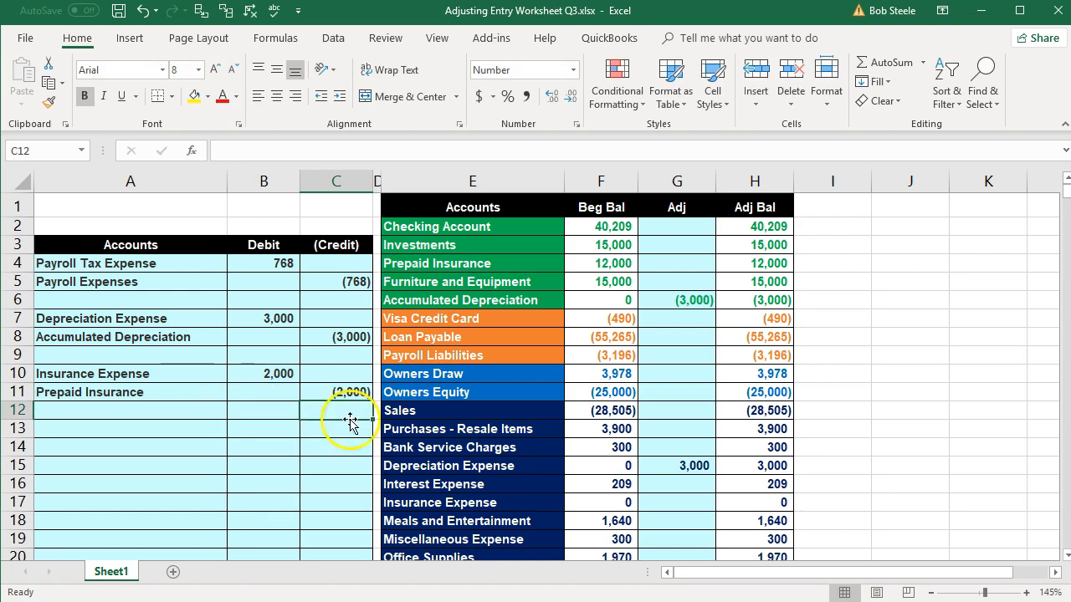
pyautogui.click(342, 466)
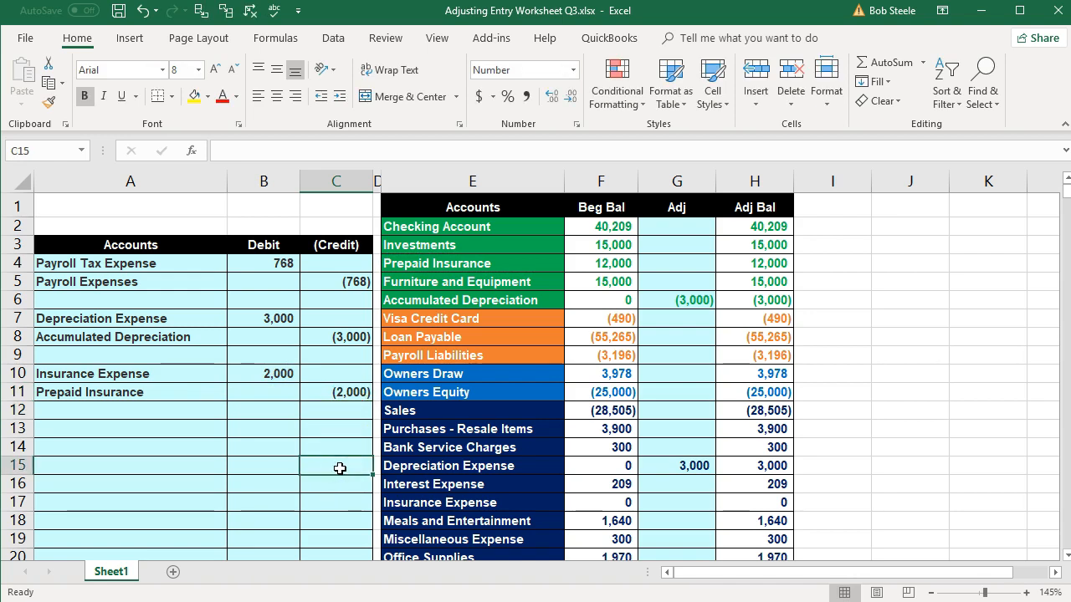
# - Link the Insurance Expense adjustment in G17 to the debit in B10 and check the adjusted balance formula in H17
pyautogui.click(682, 266)
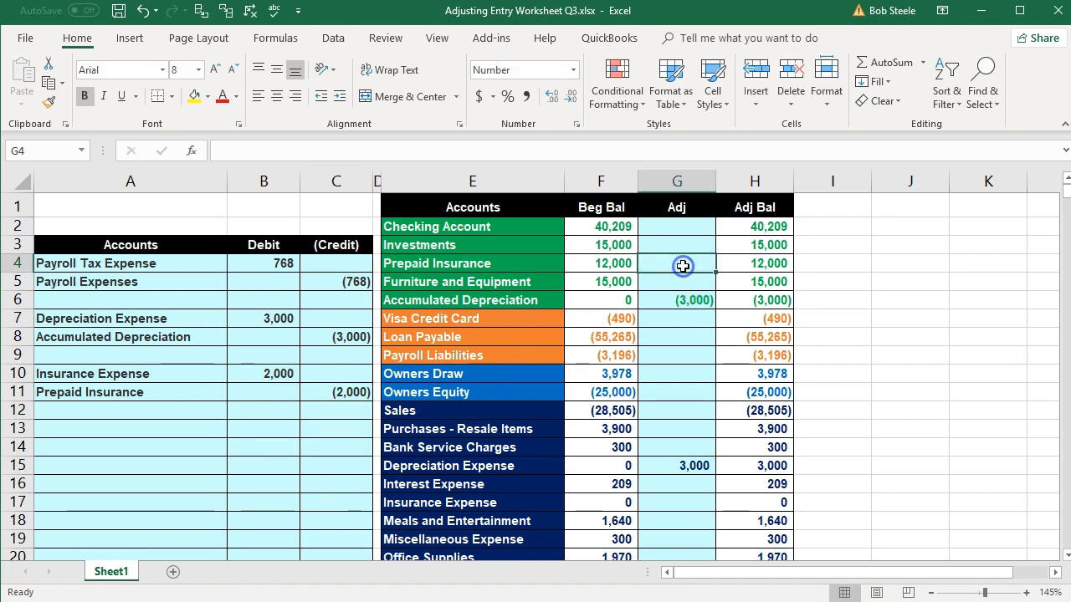
pyautogui.scroll(-1, 676, 354)
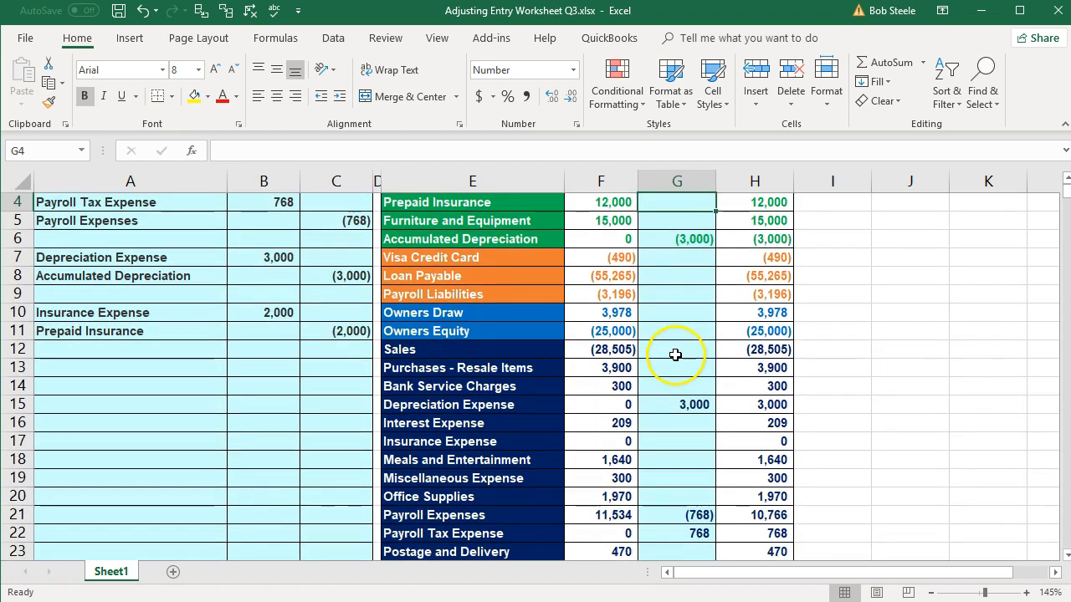
pyautogui.click(674, 421)
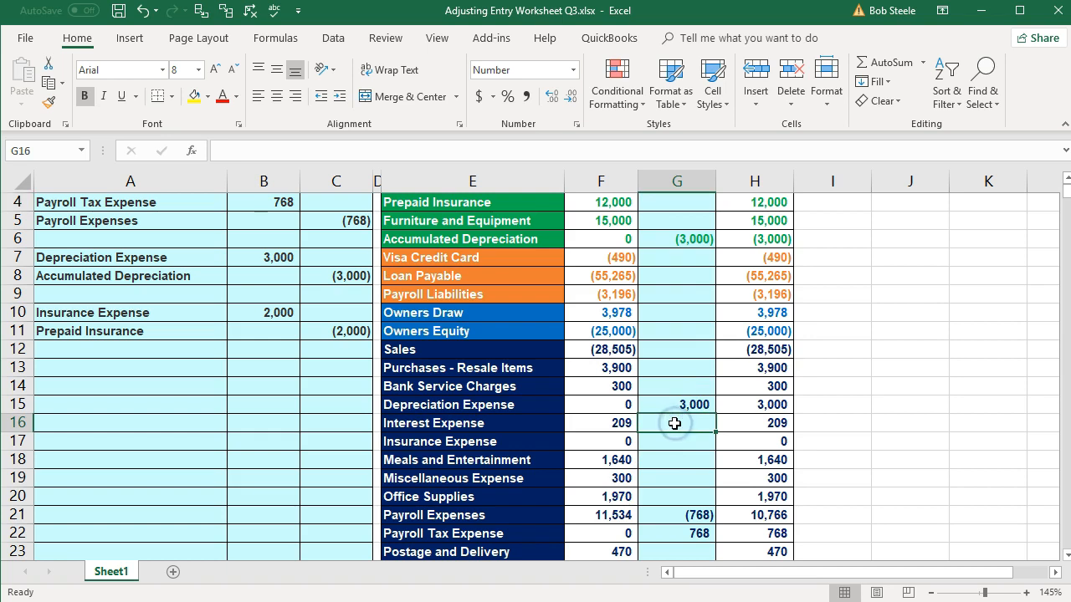
pyautogui.press('Return')
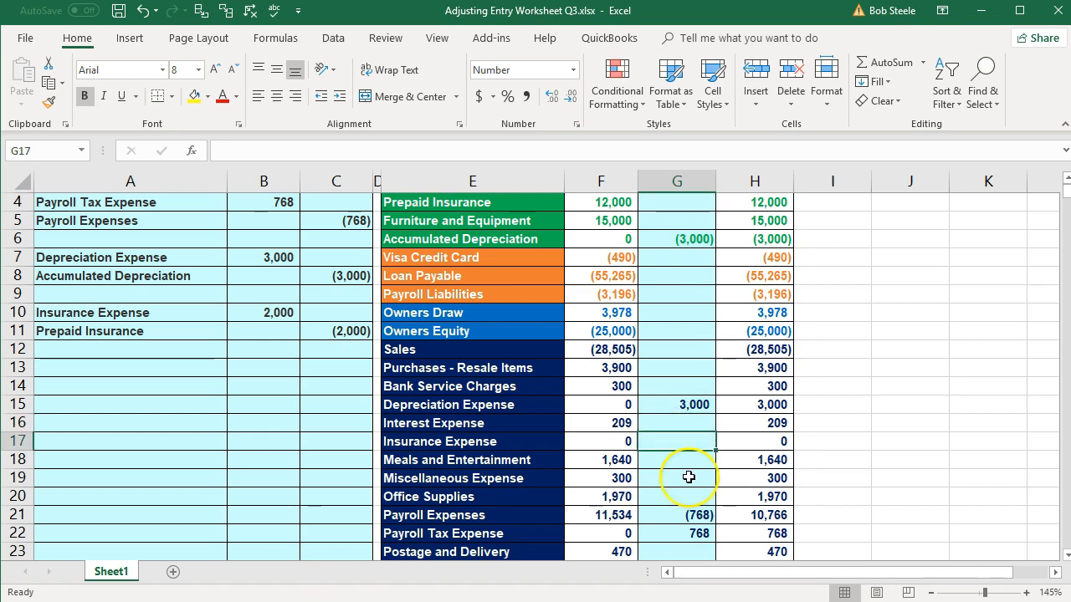
pyautogui.write('=')
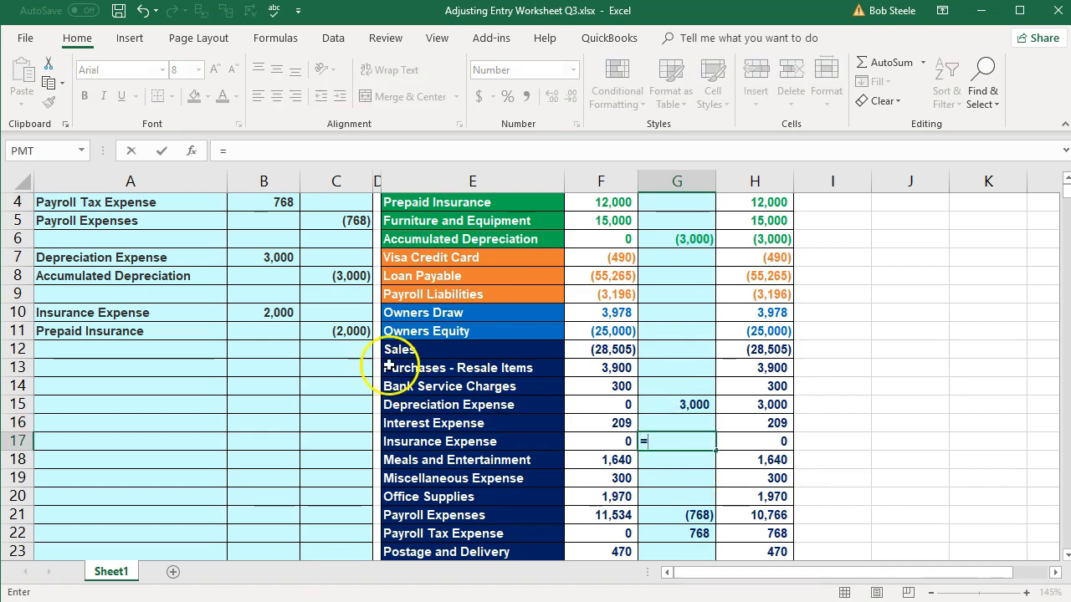
pyautogui.click(267, 314)
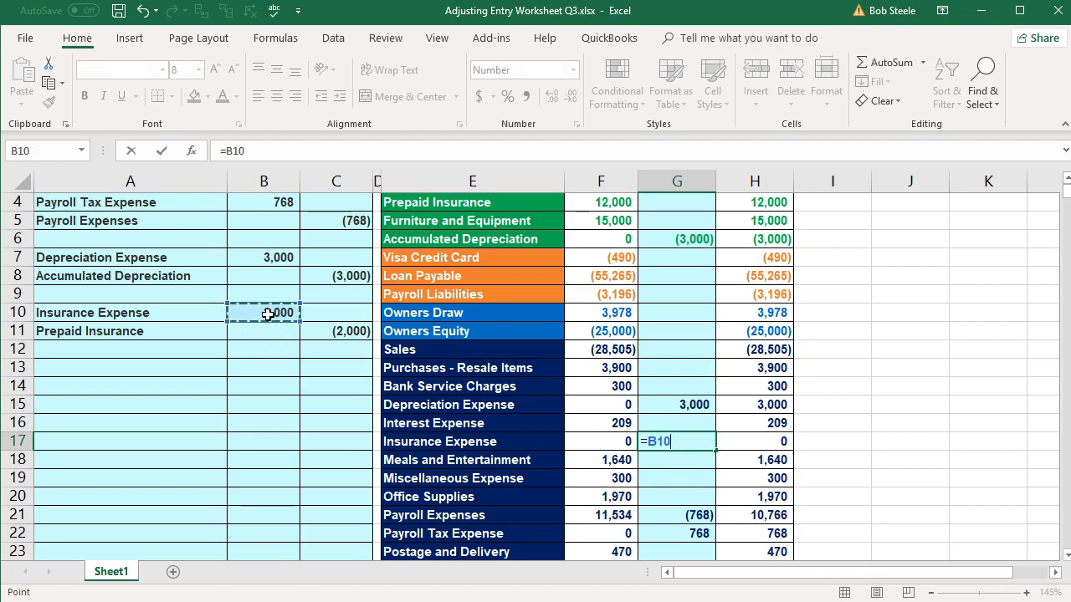
pyautogui.press('Return')
pyautogui.click(760, 441)
# - Link the Prepaid Insurance adjustment in G4 to the credit in C11 and check its adjusted balance in H4
pyautogui.scroll(-4, 853, 426)
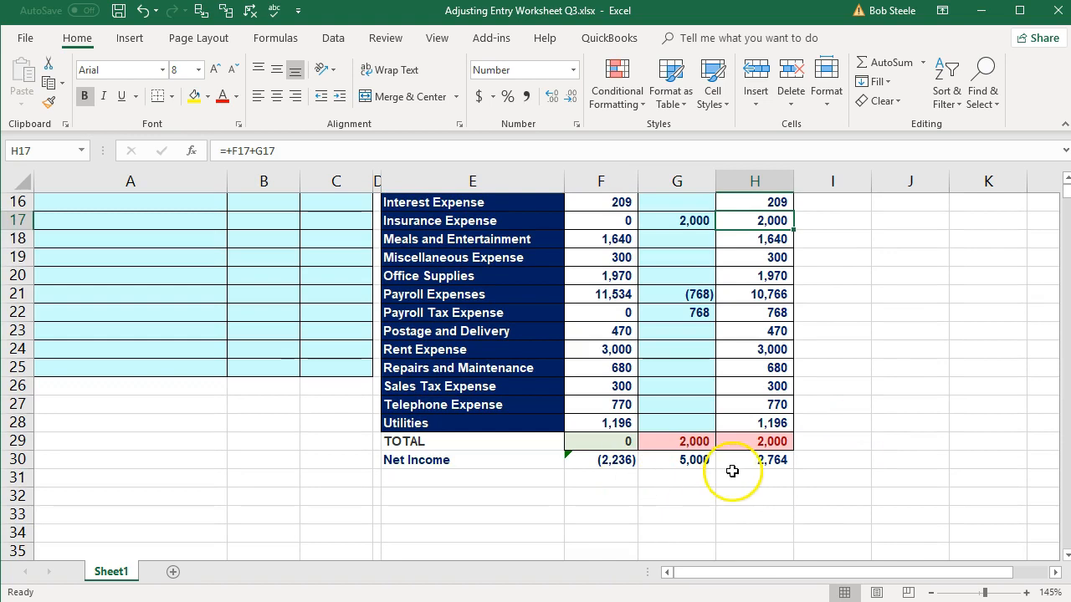
pyautogui.scroll(1, 748, 473)
pyautogui.scroll(-1, 768, 492)
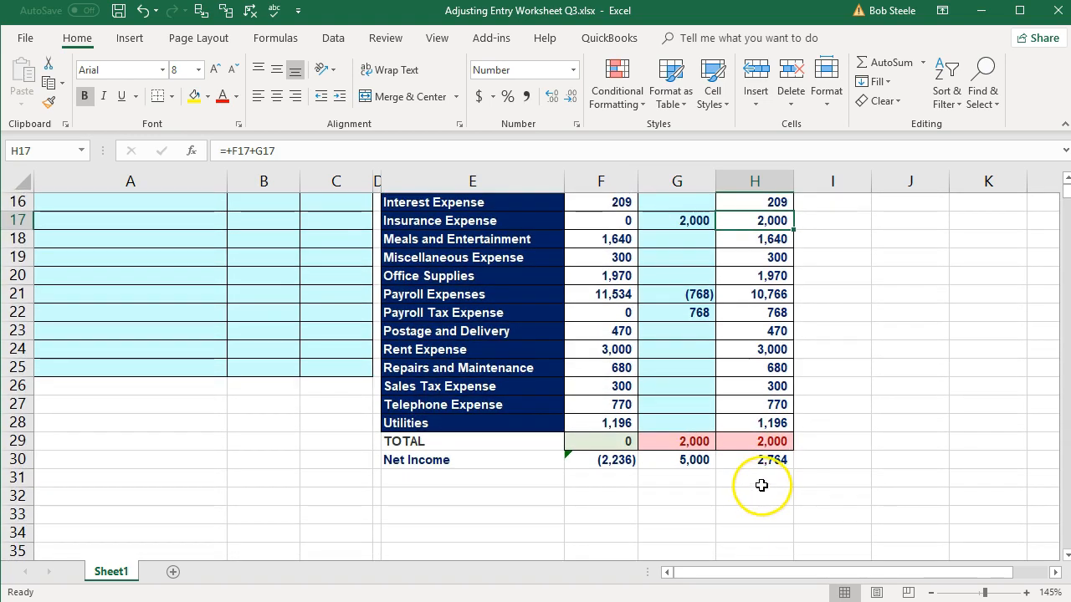
pyautogui.scroll(3, 765, 485)
pyautogui.scroll(3, 760, 474)
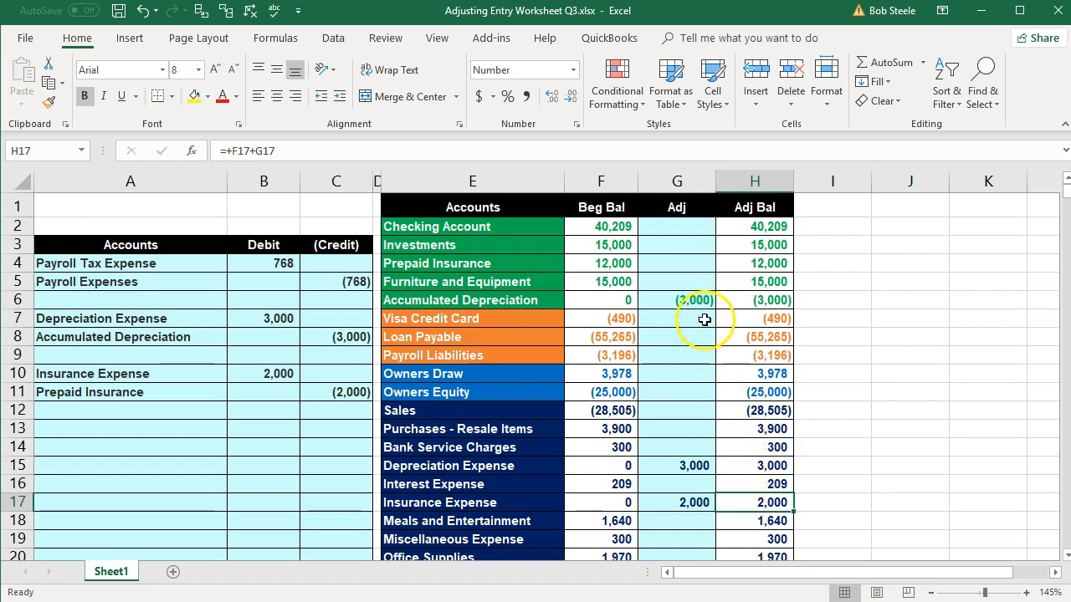
pyautogui.click(681, 263)
pyautogui.write('=')
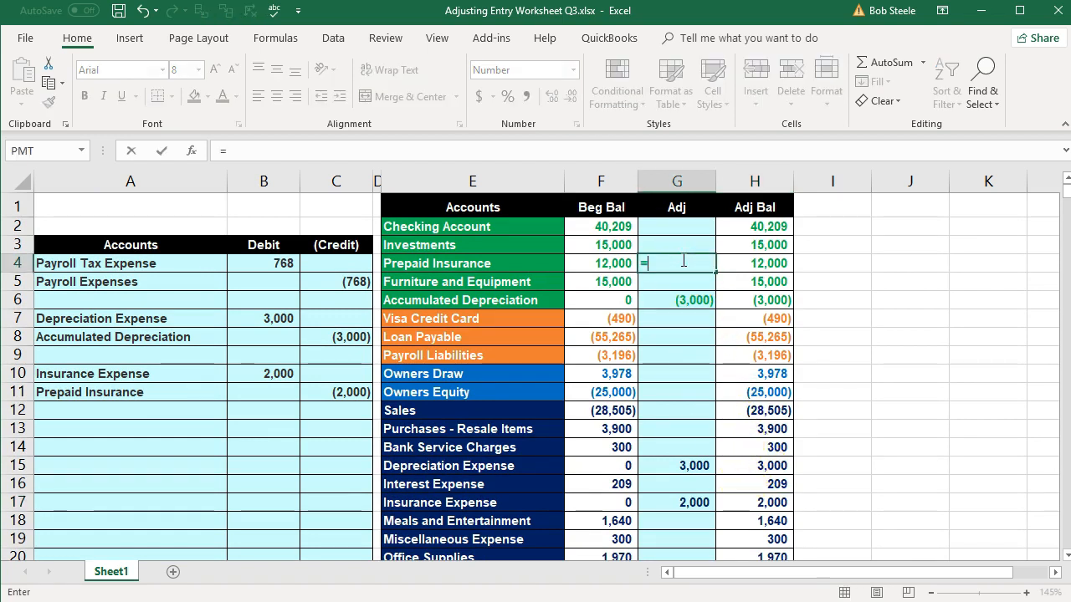
pyautogui.click(342, 393)
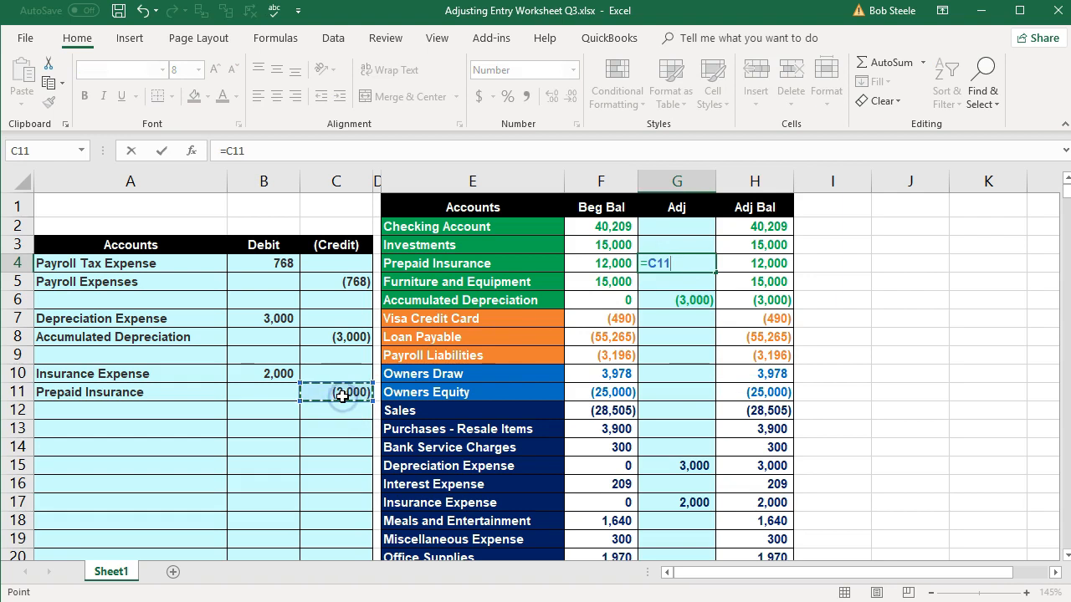
pyautogui.press('Return')
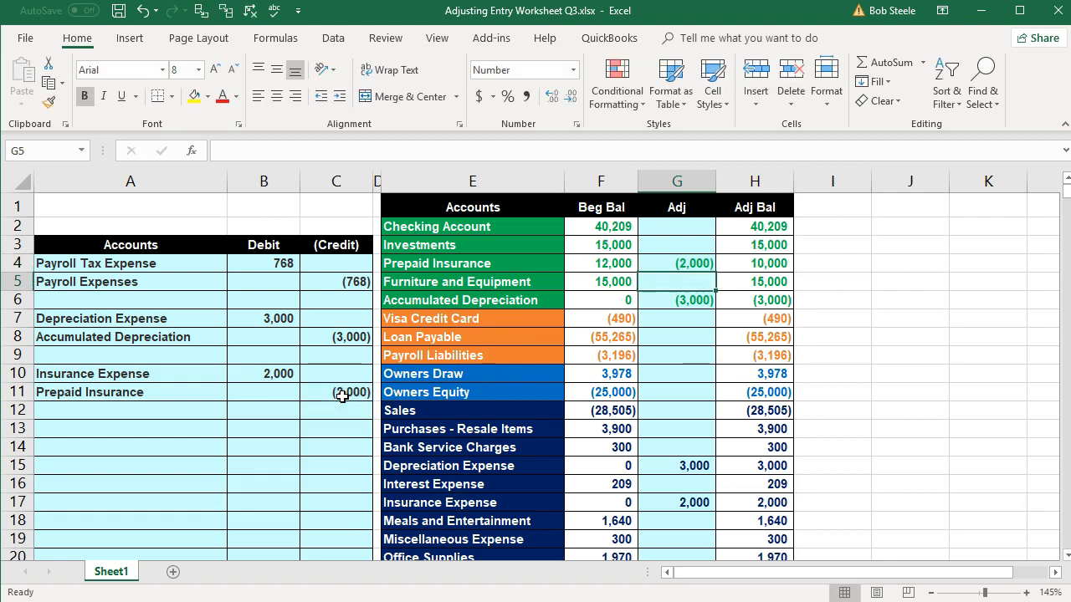
pyautogui.click(735, 269)
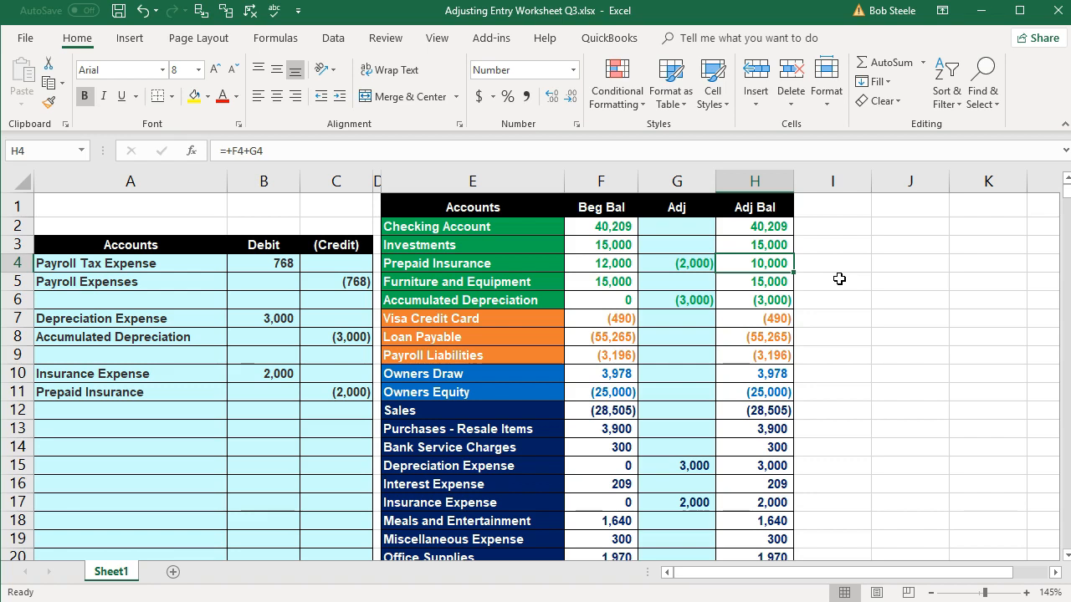
# - Switch to QuickBooks and close the Transactions by Account report to return to the Trial Balance
pyautogui.click(980, 10)
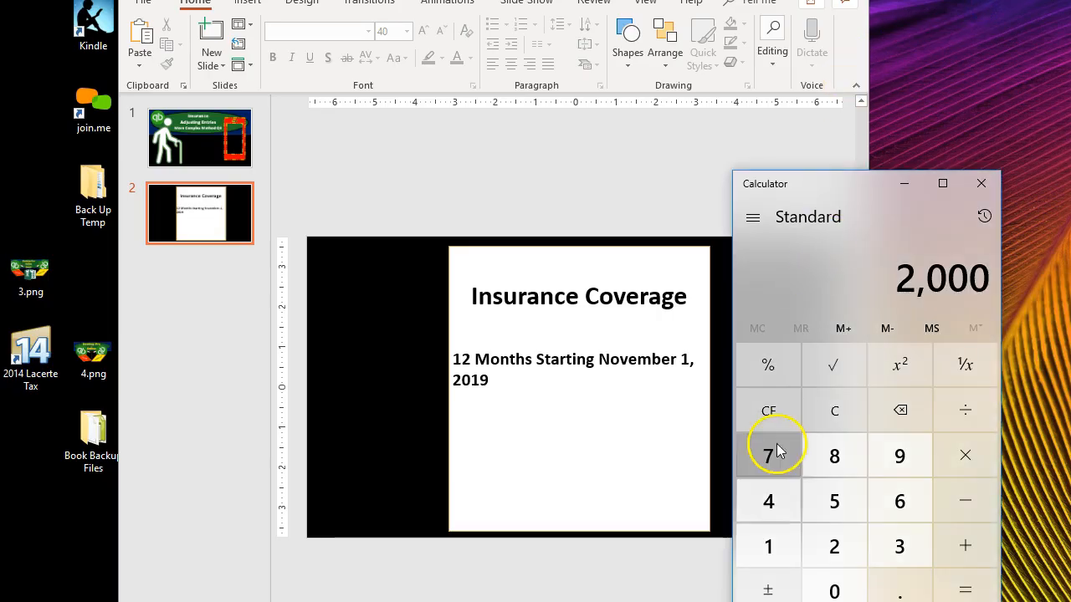
pyautogui.click(485, 601)
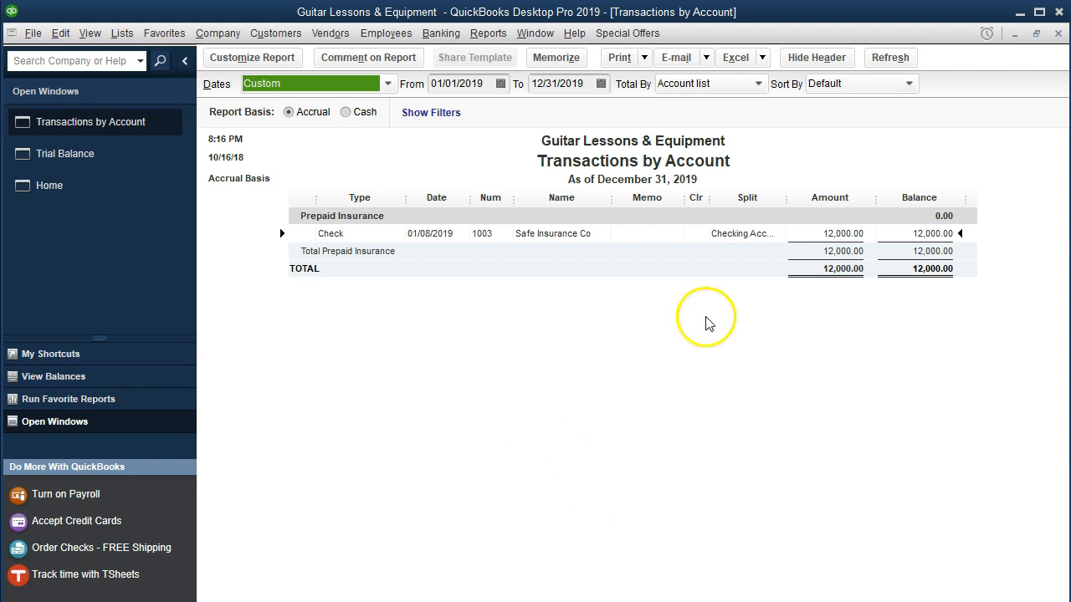
pyautogui.click(1058, 33)
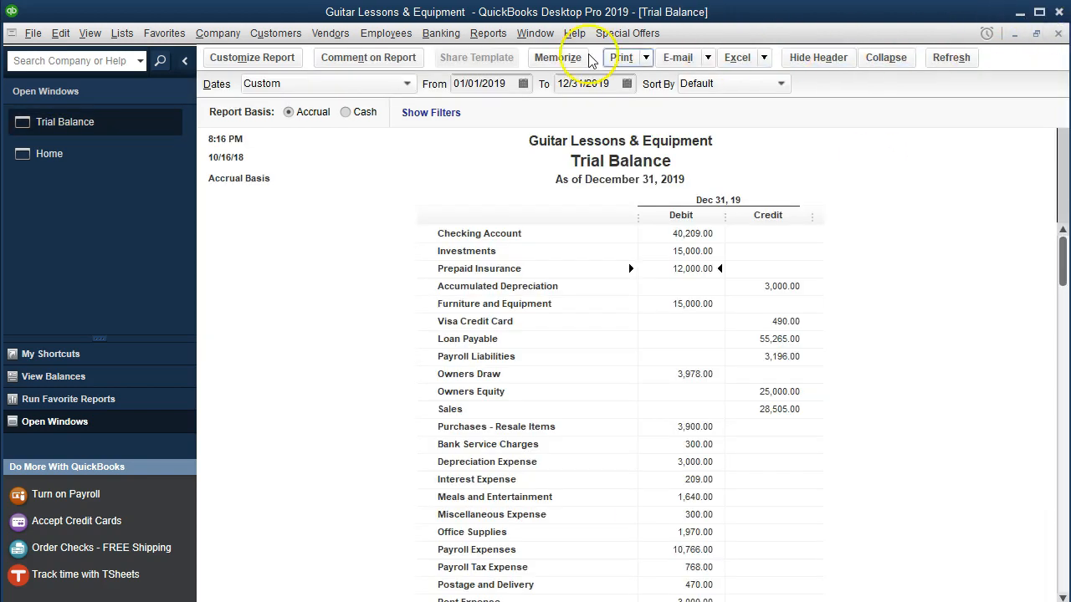
# - Open a new general journal entry, dismiss the entry numbering message, and date the entry 12/31/2019
pyautogui.click(234, 36)
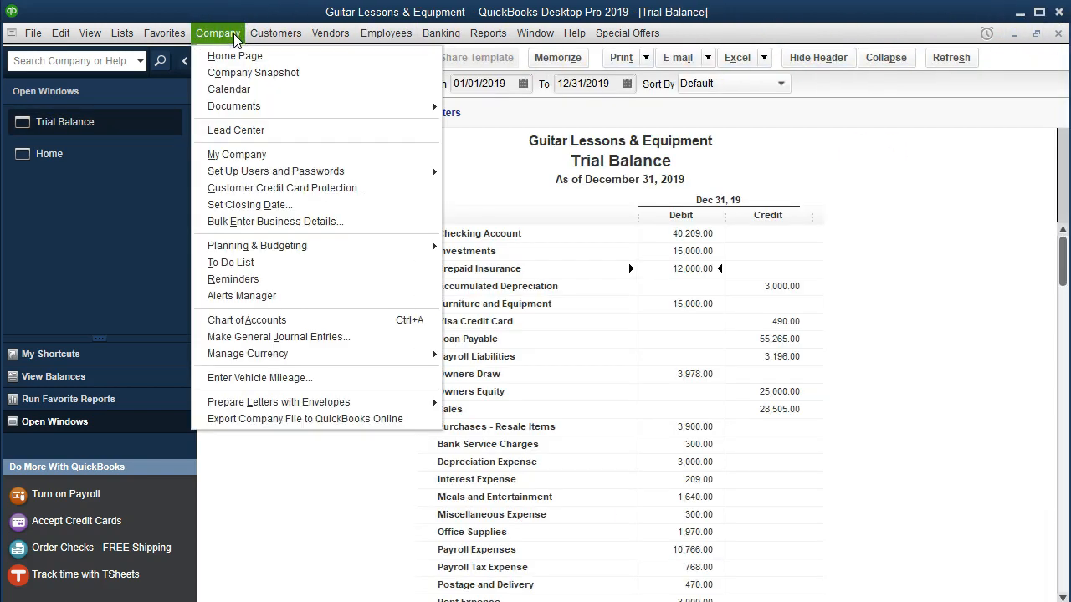
pyautogui.click(323, 335)
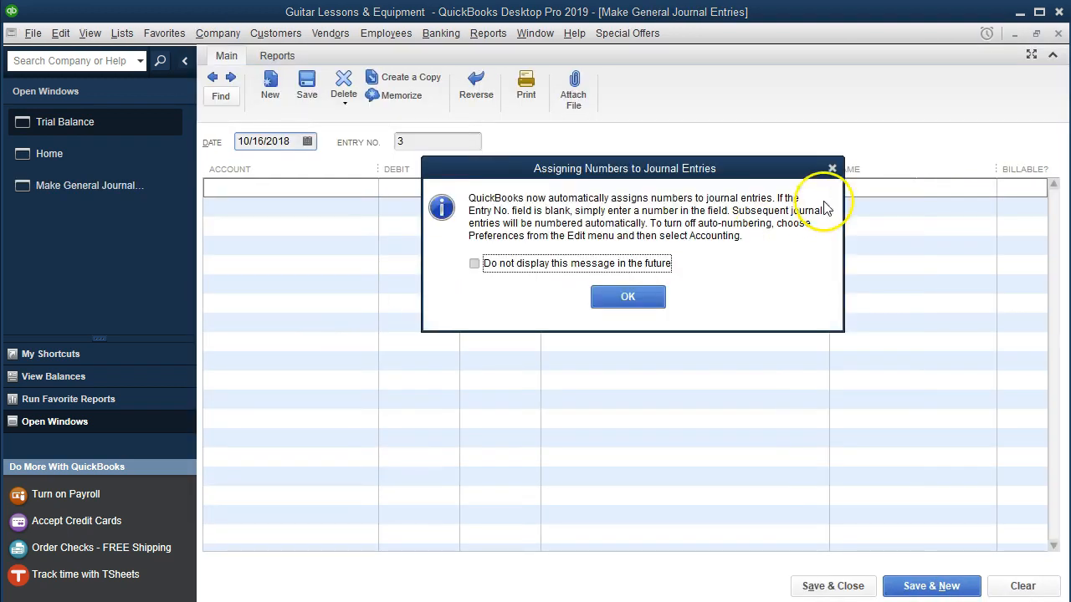
pyautogui.click(833, 169)
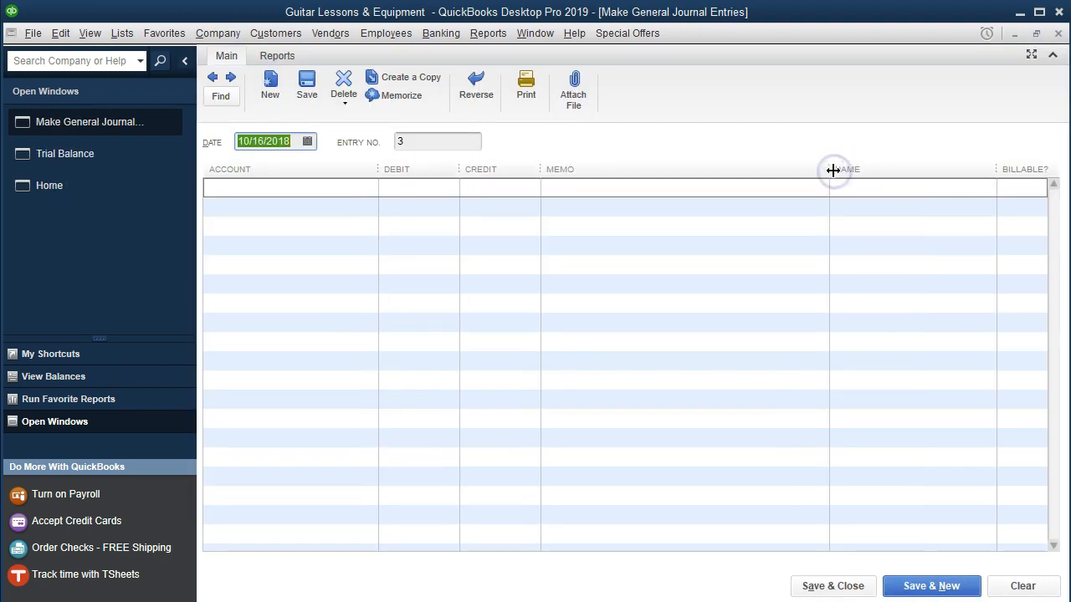
pyautogui.write('12/31/2019')
pyautogui.press('Tab')
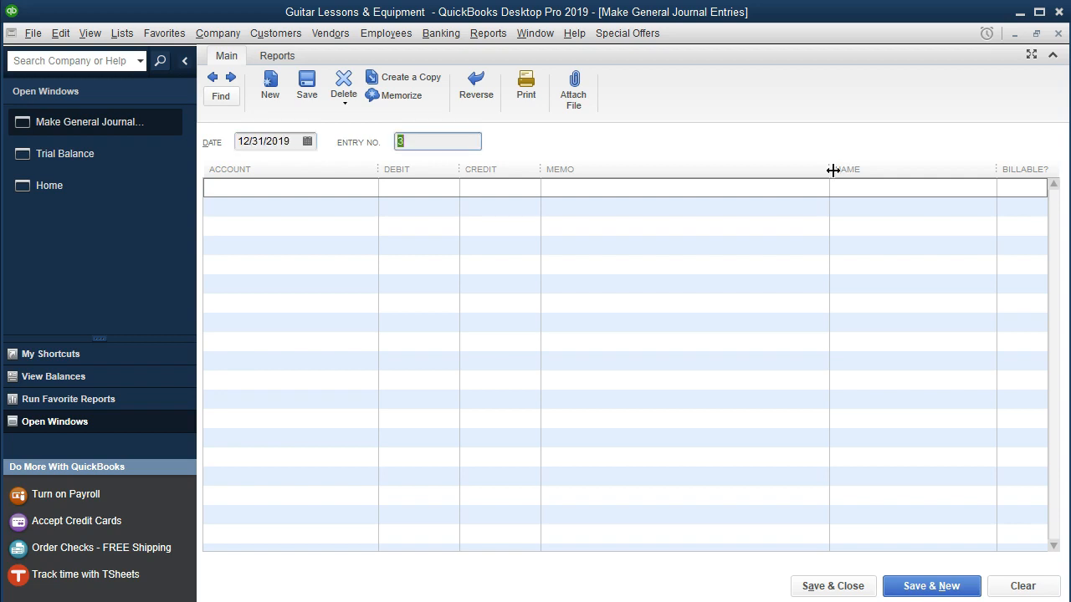
# - Enter Insurance Expense on the first journal line with a debit of 2,000.00 and the memo "Adj. Insurance"
pyautogui.press('Tab')
pyautogui.write('Ins')
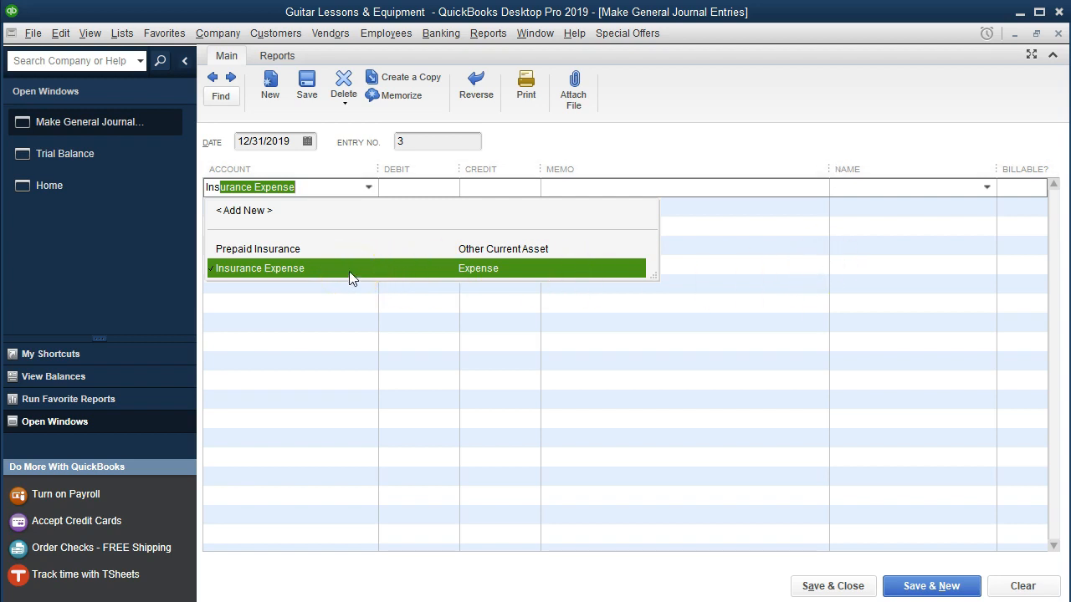
pyautogui.click(348, 271)
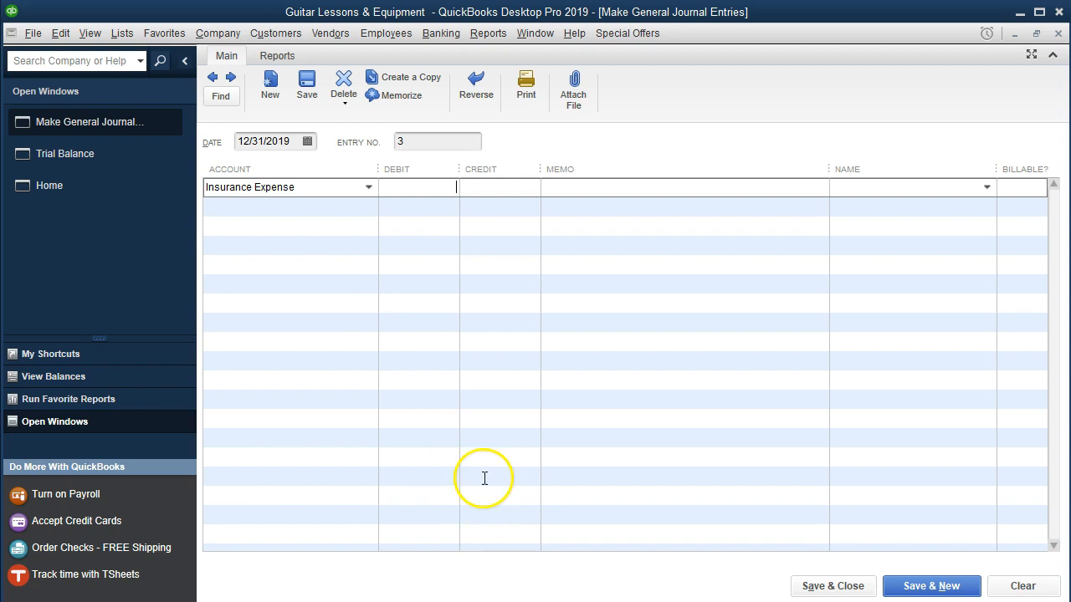
pyautogui.press('Tab')
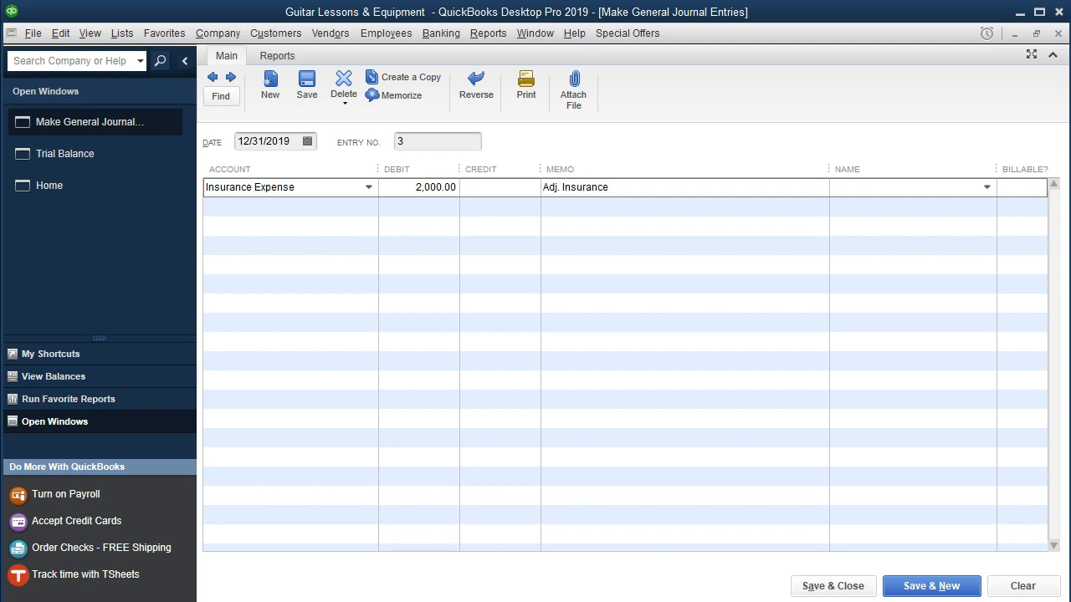
# - Copy the "Adj. Insurance" memo text from the Insurance Expense line
pyautogui.hotkey('shift', 'Left')
pyautogui.hotkey('shift', 'Left')
pyautogui.hotkey('shift', 'Left')
pyautogui.hotkey('shift', 'Left')
pyautogui.hotkey('shift', 'Left')
pyautogui.hotkey('shift', 'Left')
pyautogui.hotkey('shift', 'Left')
pyautogui.hotkey('shift', 'Left')
pyautogui.hotkey('shift', 'Left')
pyautogui.hotkey('shift', 'Left')
pyautogui.hotkey('shift', 'Left')
pyautogui.hotkey('shift', 'Left')
pyautogui.hotkey('shift', 'Left')
pyautogui.hotkey('ctrl', 'c')
pyautogui.press('Tab')
pyautogui.press('Tab')
# - Add Prepaid Insurance as the credit line with the copied memo pasted in, and save and close the journal entry
pyautogui.click(292, 205)
pyautogui.write('Pre')
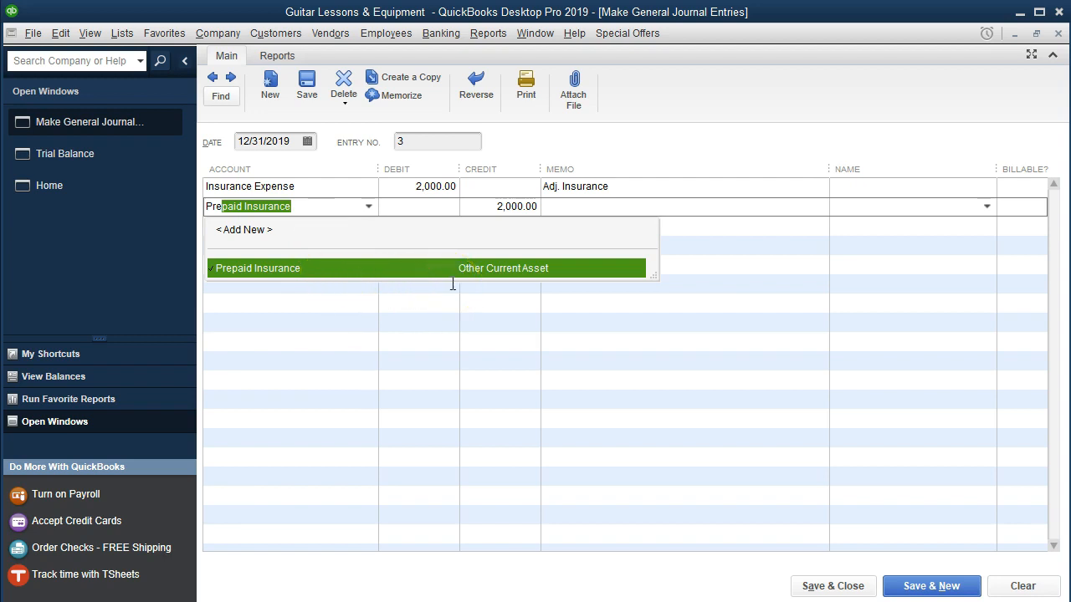
pyautogui.press('Tab')
pyautogui.press('Tab')
pyautogui.press('Tab')
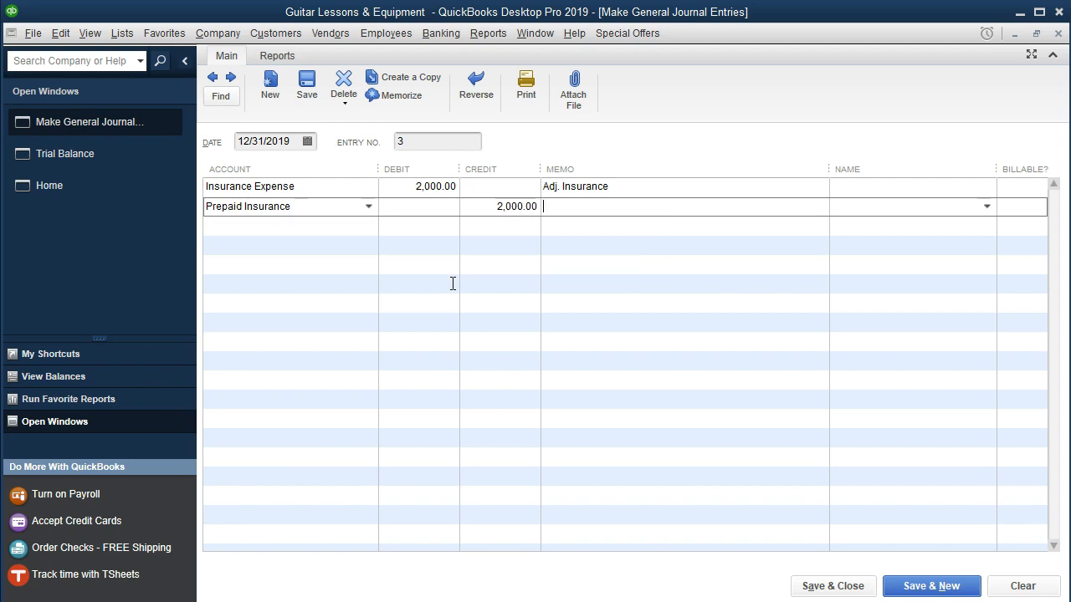
pyautogui.hotkey('ctrl', 'v')
pyautogui.click(864, 586)
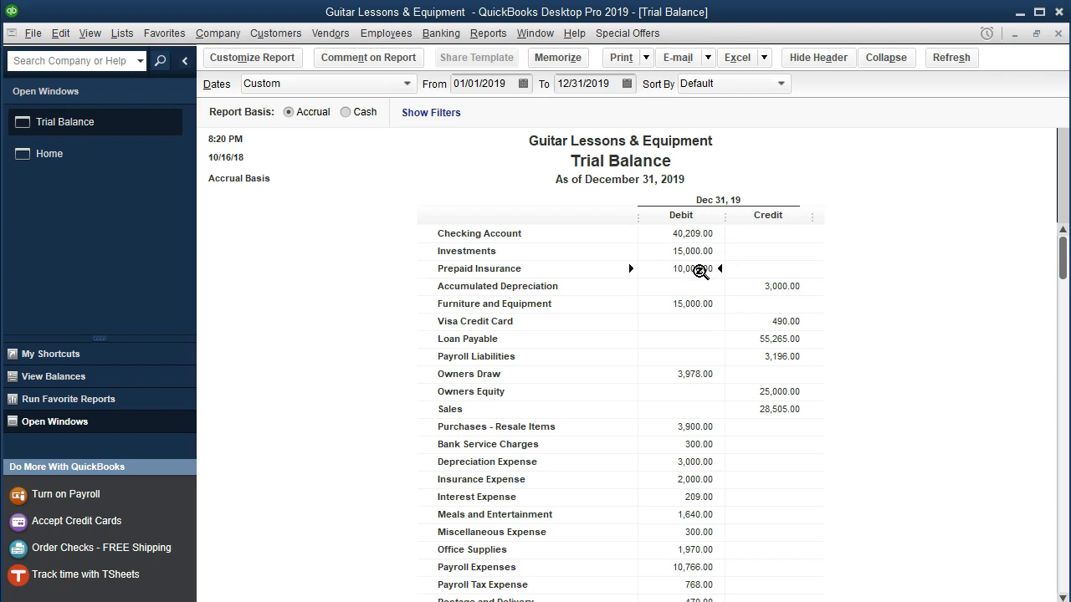
# - Examine the Insurance Expense balance in the refreshed Trial Balance
pyautogui.scroll(-1, 725, 433)
pyautogui.scroll(-1, 725, 433)
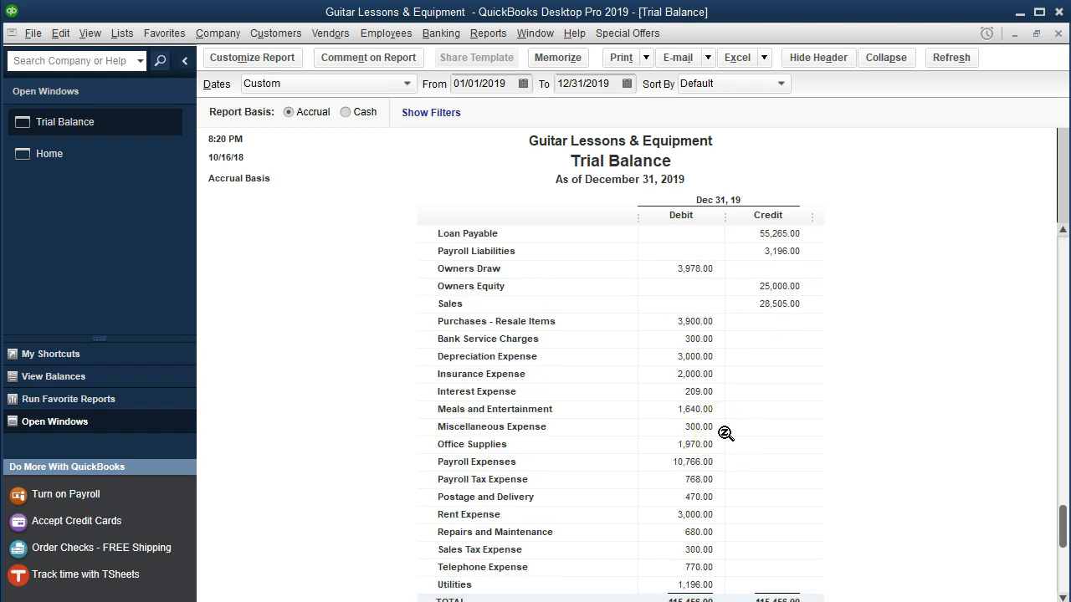
pyautogui.click(678, 374)
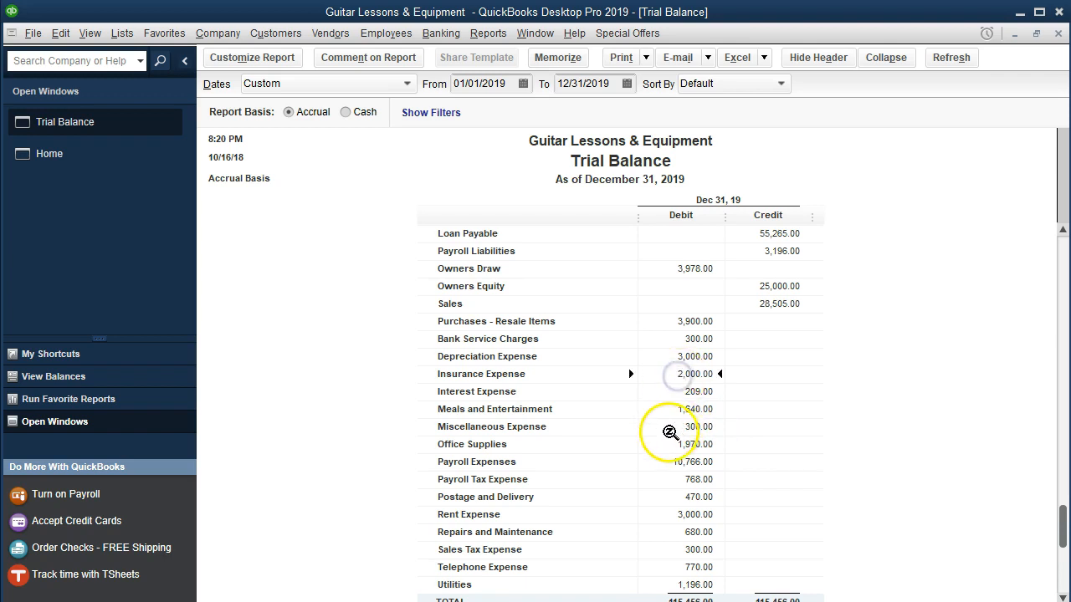